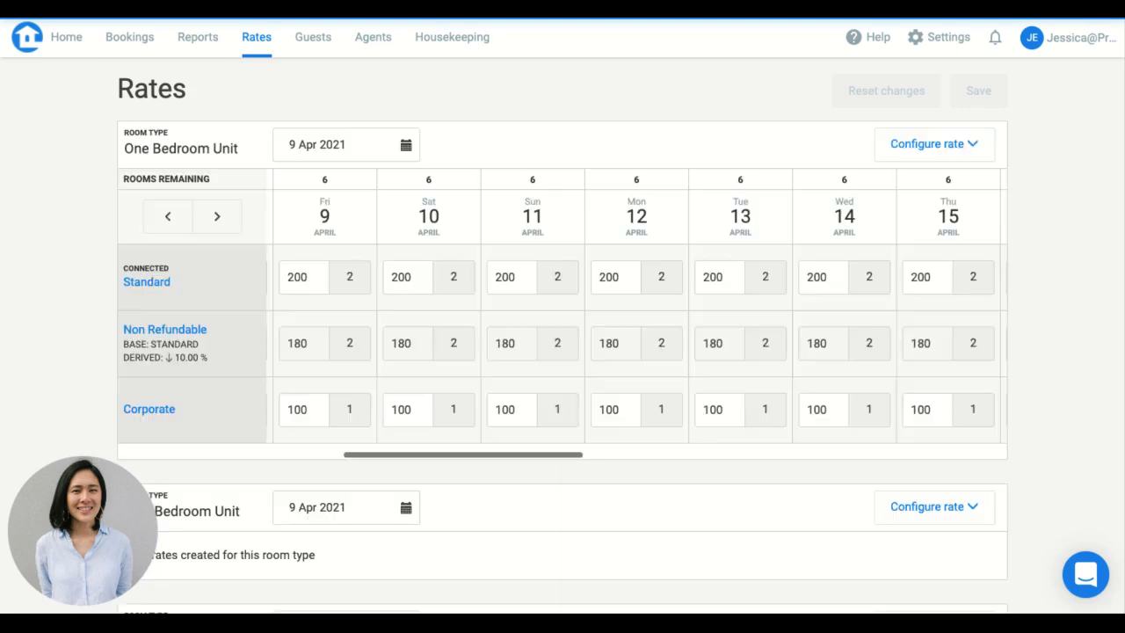
Review the rates history log below the room types, then collapse it again.
scroll(489, 299, down, 8)
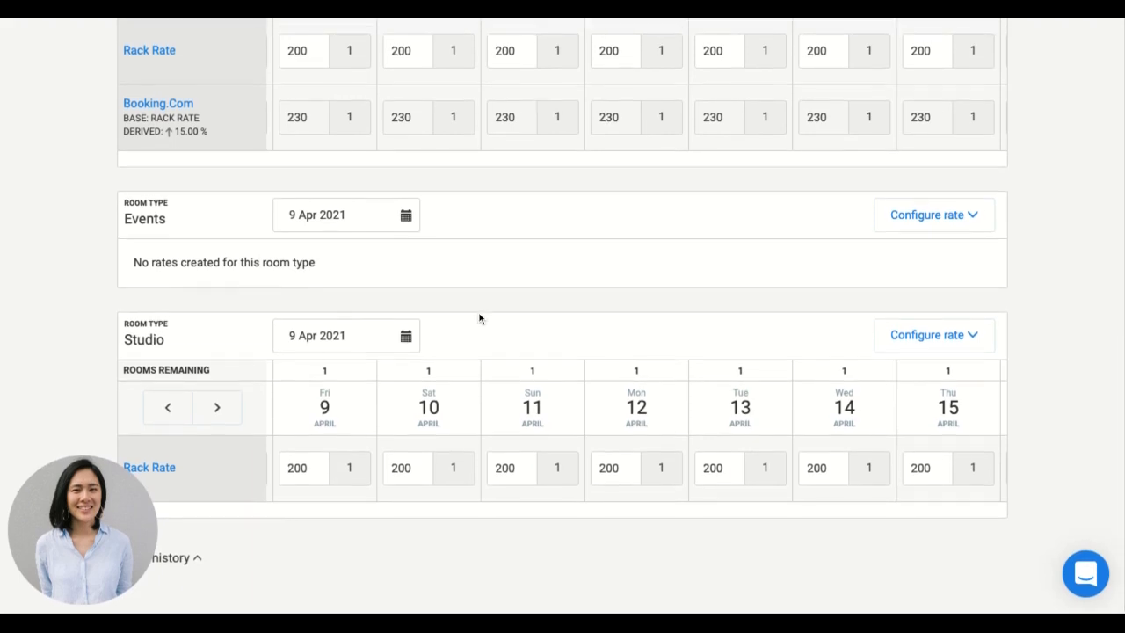
click(190, 558)
scroll(557, 533, down, 5)
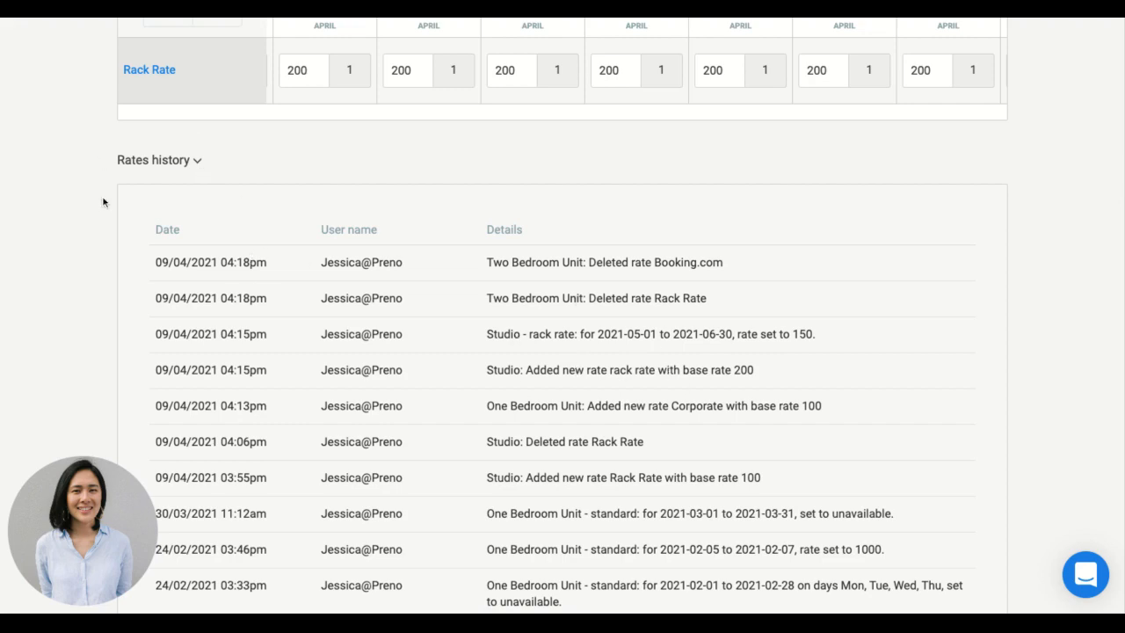
click(190, 169)
scroll(420, 342, up, 15)
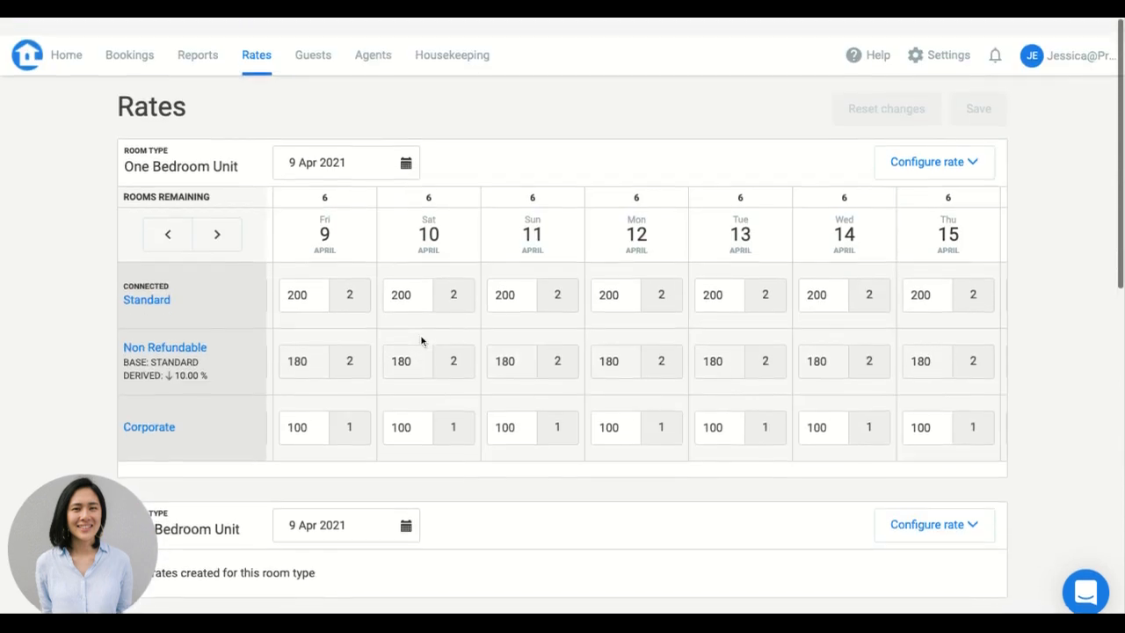
Look through the One Bedroom Unit's date picker and its daily rates across the April 2021 calendar.
click(348, 146)
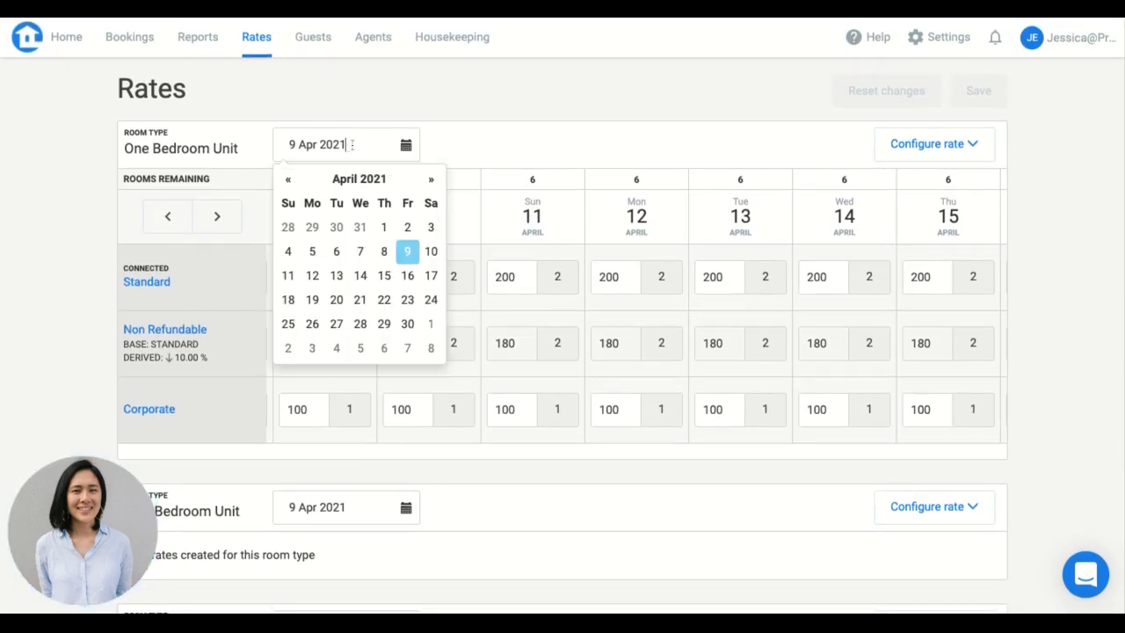
click(430, 181)
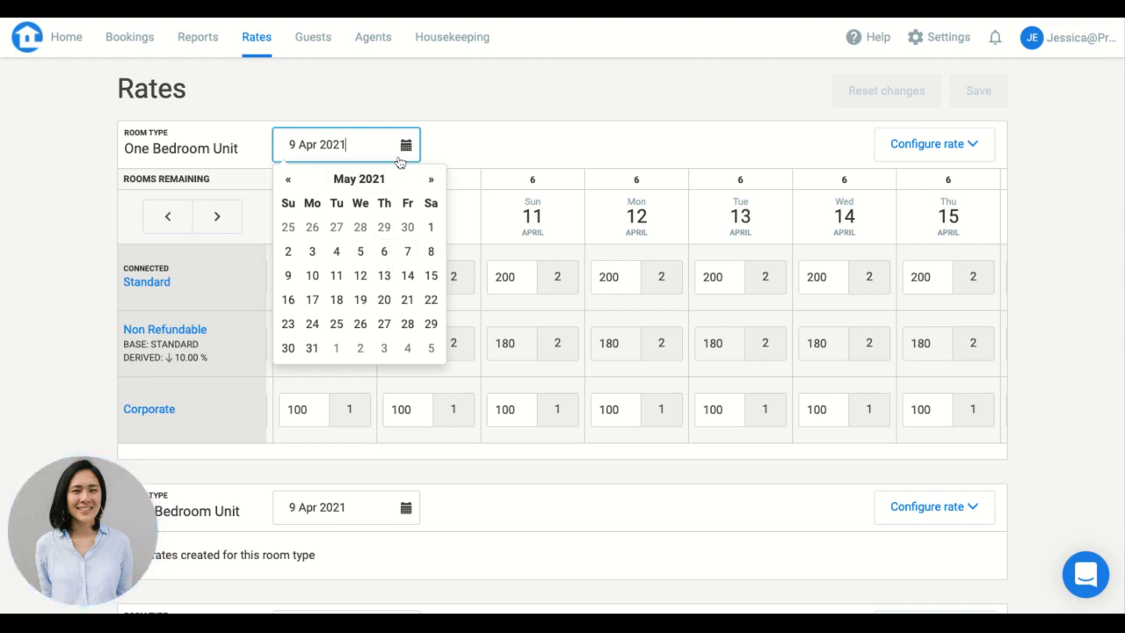
click(545, 322)
scroll(545, 327, right, 10)
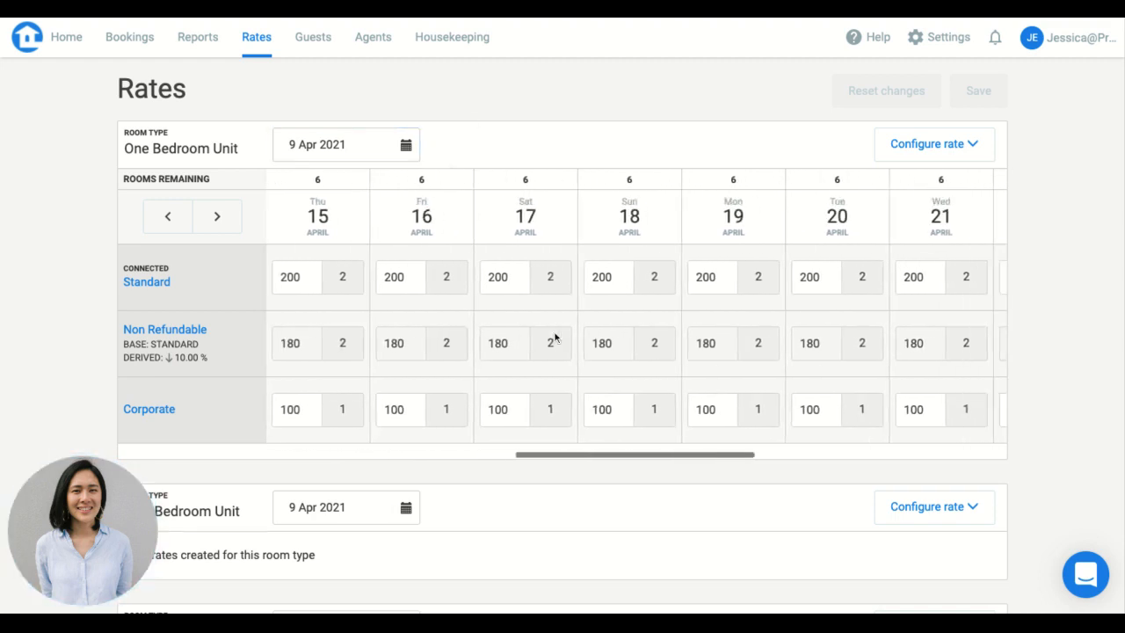
scroll(543, 334, right, 5)
scroll(542, 332, left, 12)
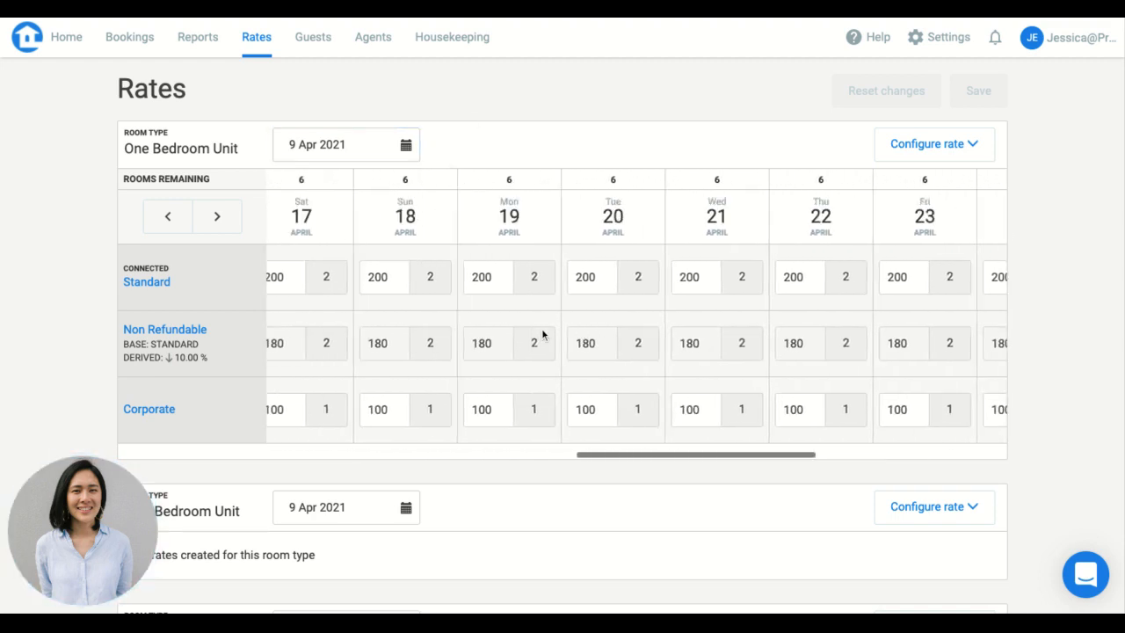
scroll(543, 327, left, 10)
scroll(544, 327, right, 7)
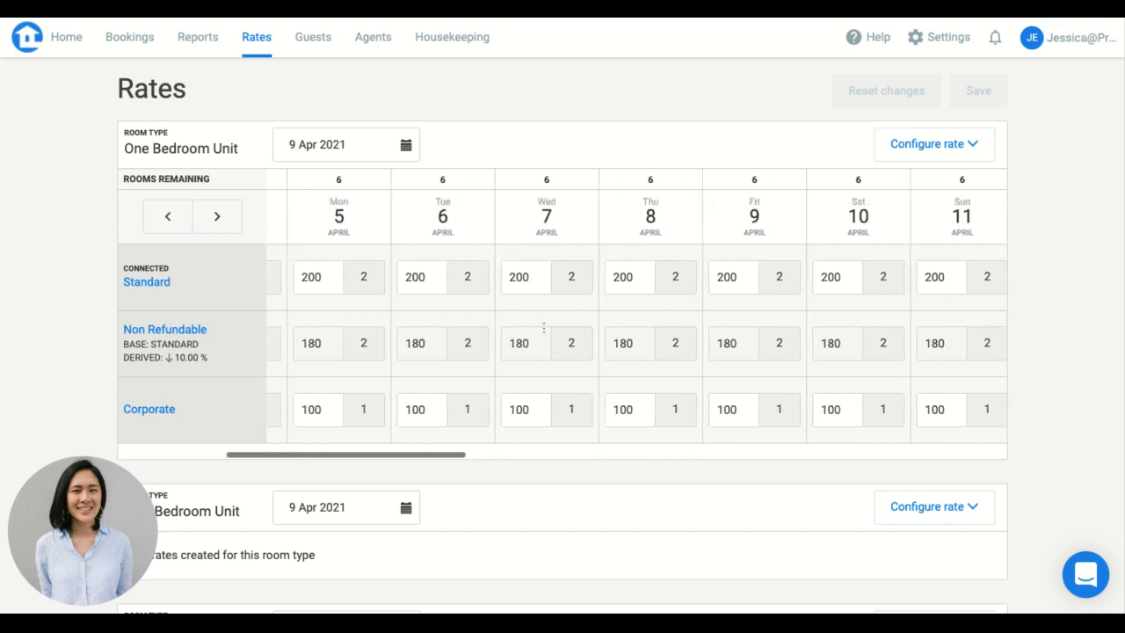
scroll(464, 362, left, 8)
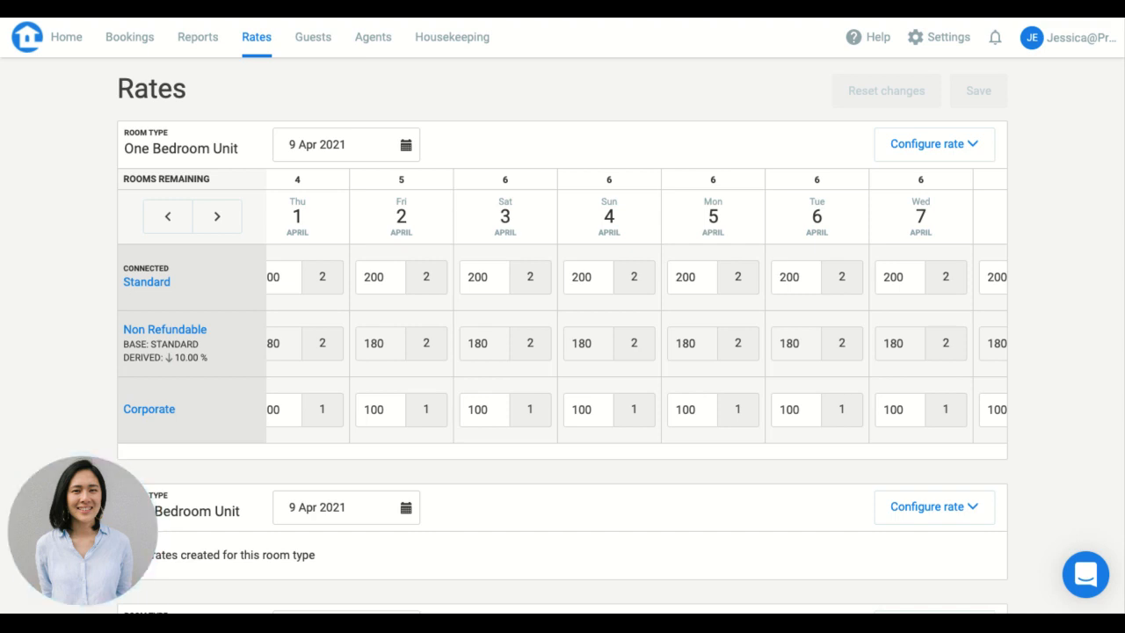
View the One Bedroom Unit's Corporate rate information and its advanced edit options, then close it.
scroll(164, 363, down, 1)
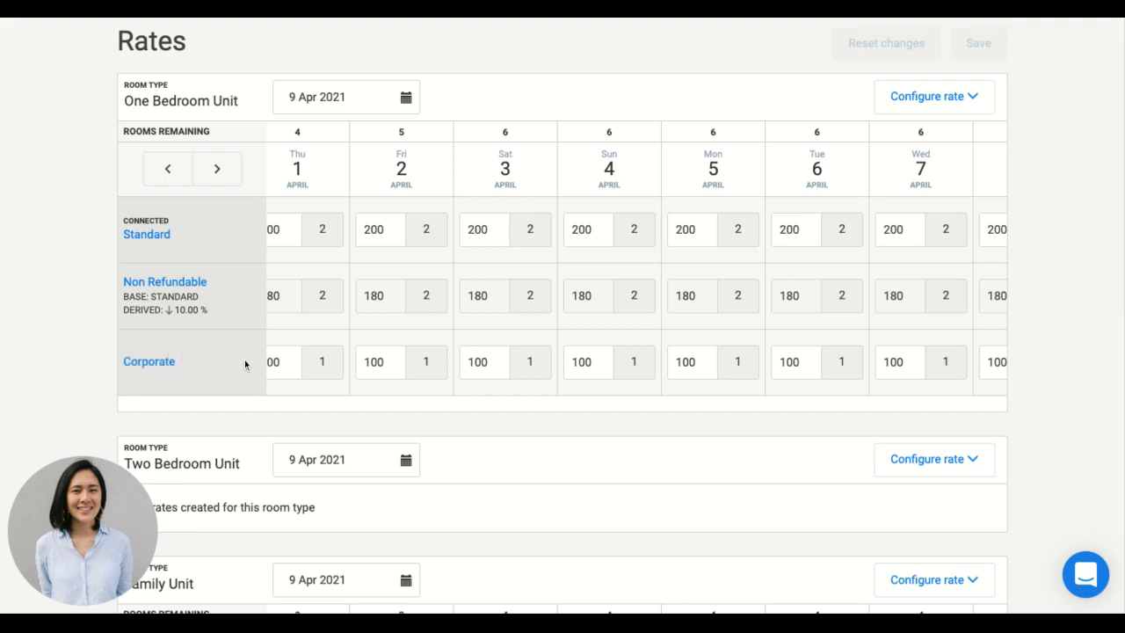
scroll(204, 349, down, 3)
scroll(207, 281, up, 2)
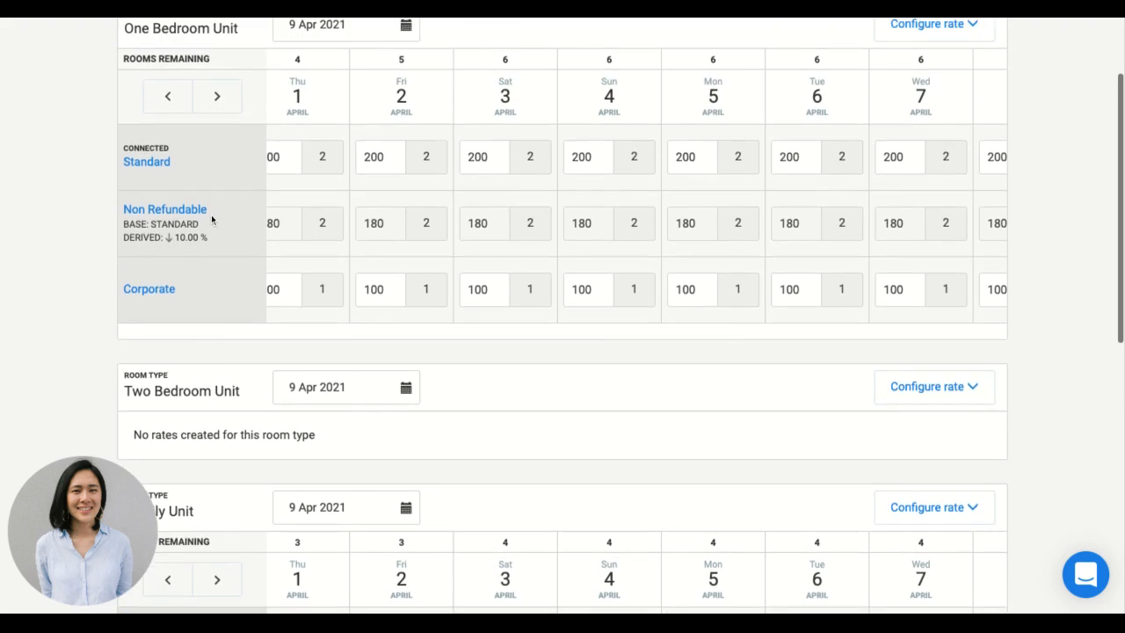
click(146, 290)
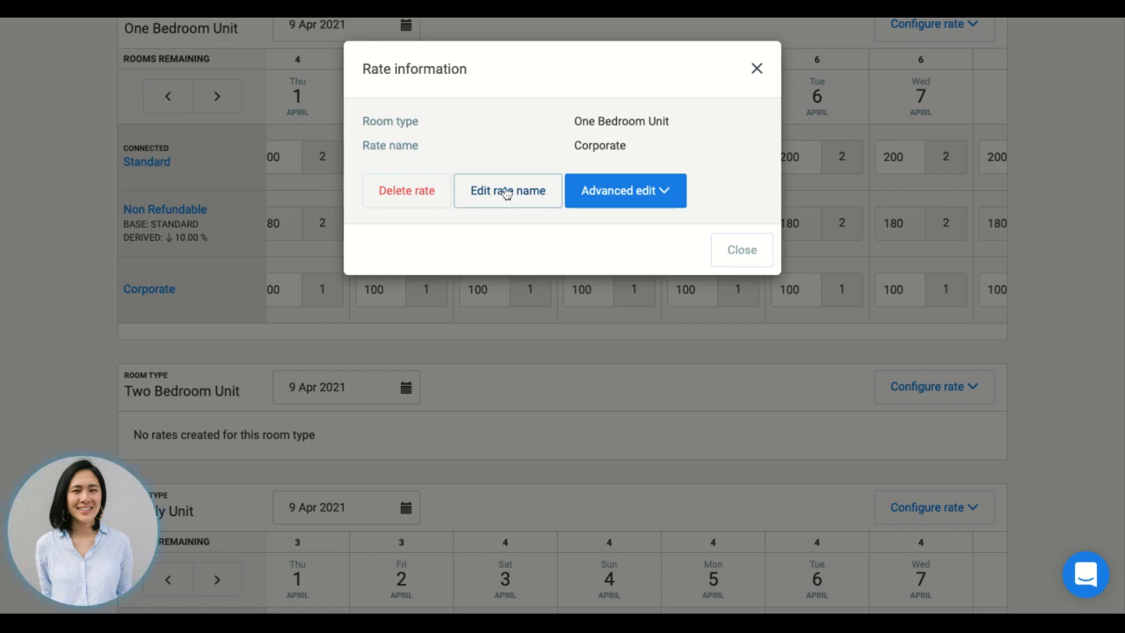
click(655, 193)
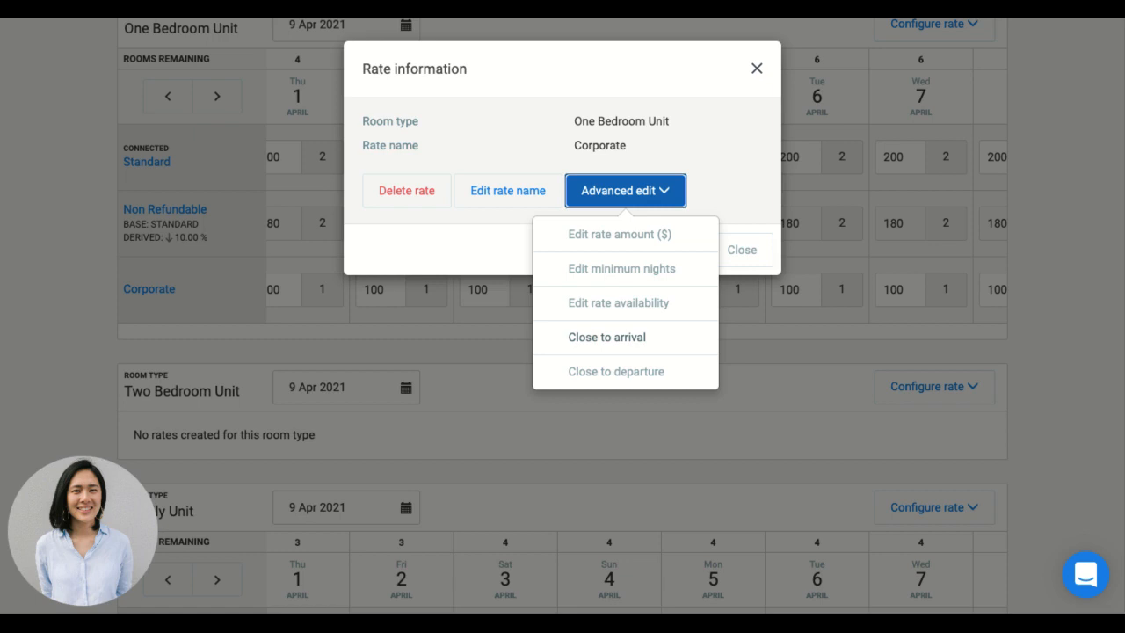
click(728, 166)
click(743, 251)
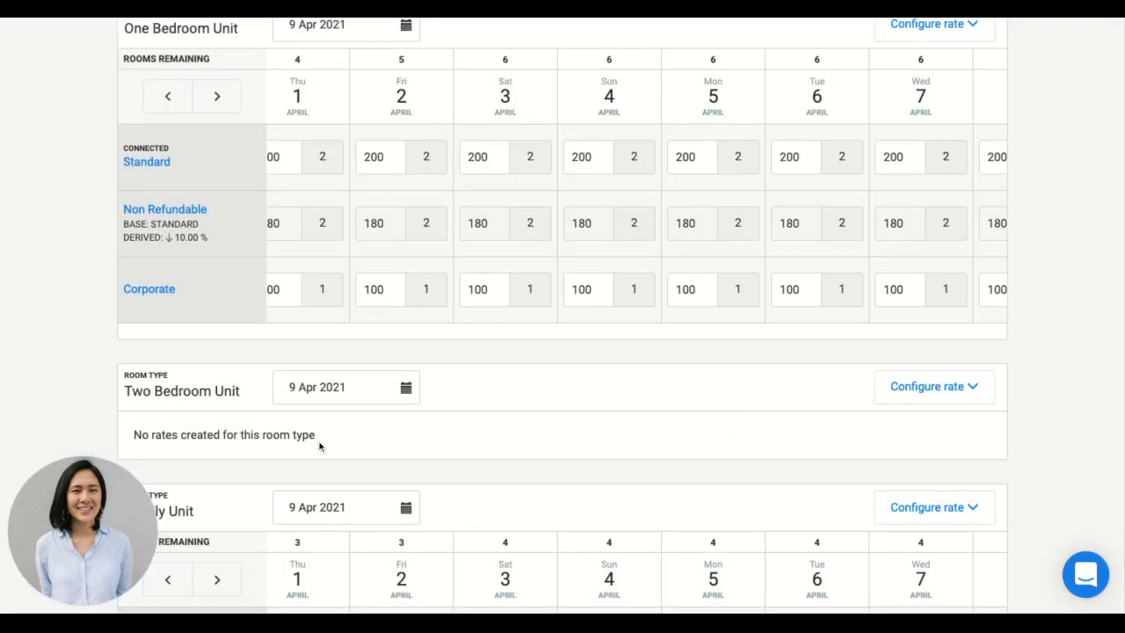
Add a base rate named "rack rate" at $200 to the Two Bedroom Unit.
scroll(322, 444, down, 1)
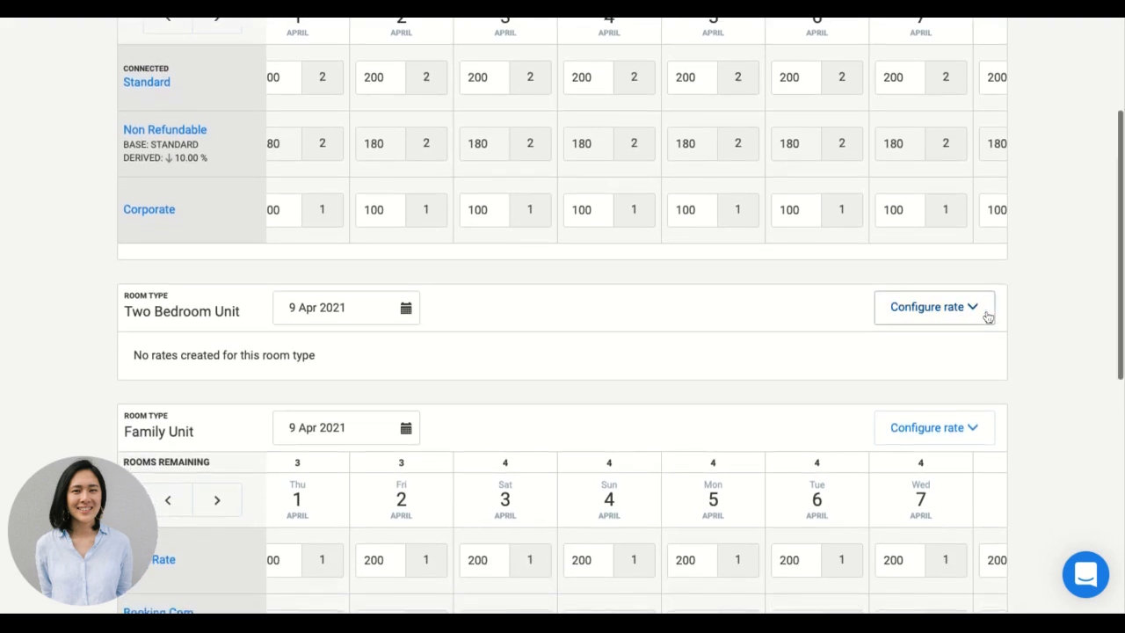
click(953, 315)
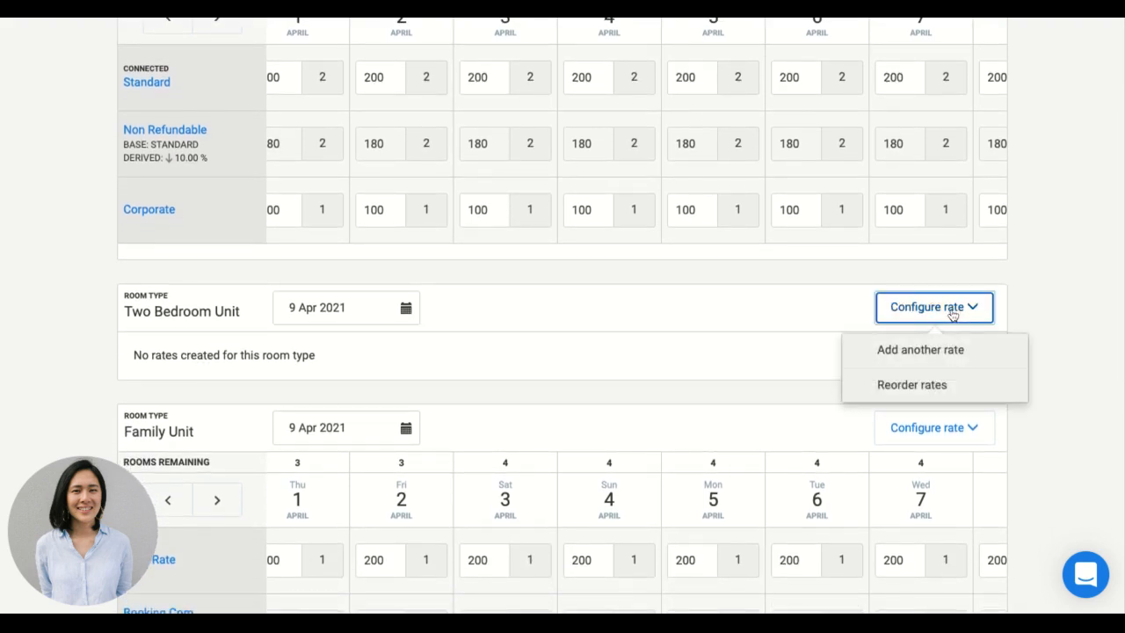
click(921, 350)
click(549, 232)
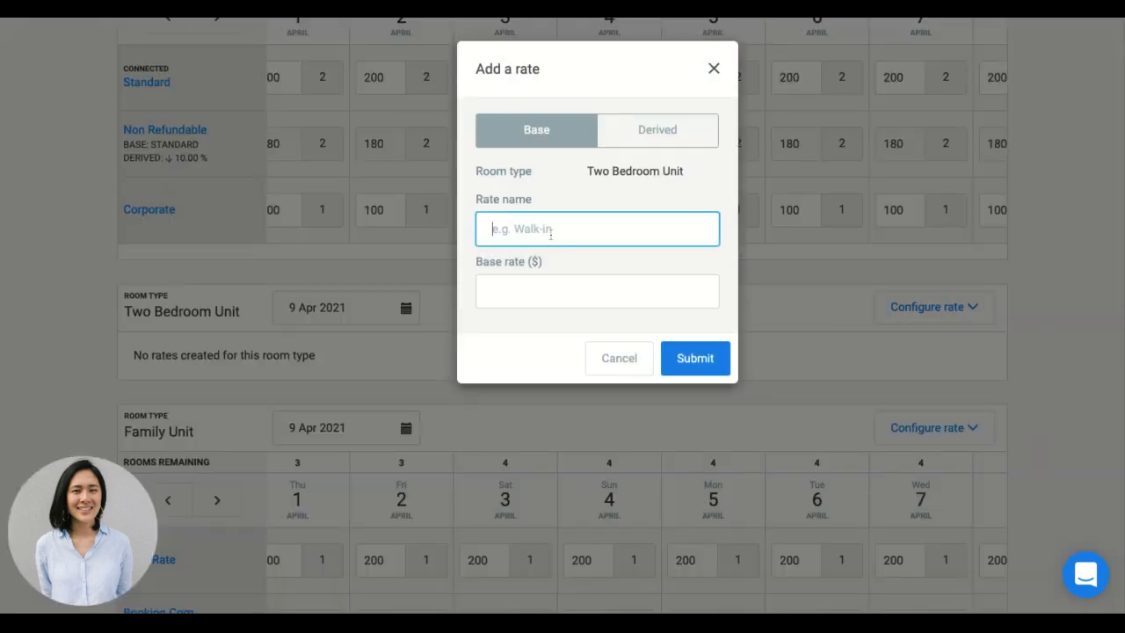
text(rack rate)
key(Tab)
text(20)
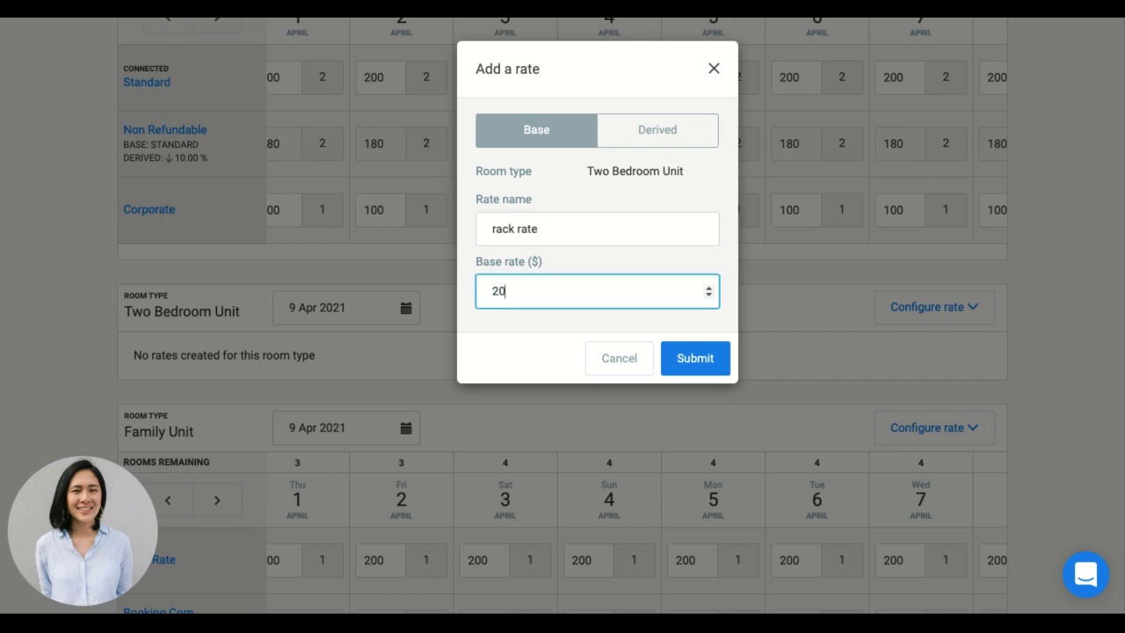
text(0)
click(710, 362)
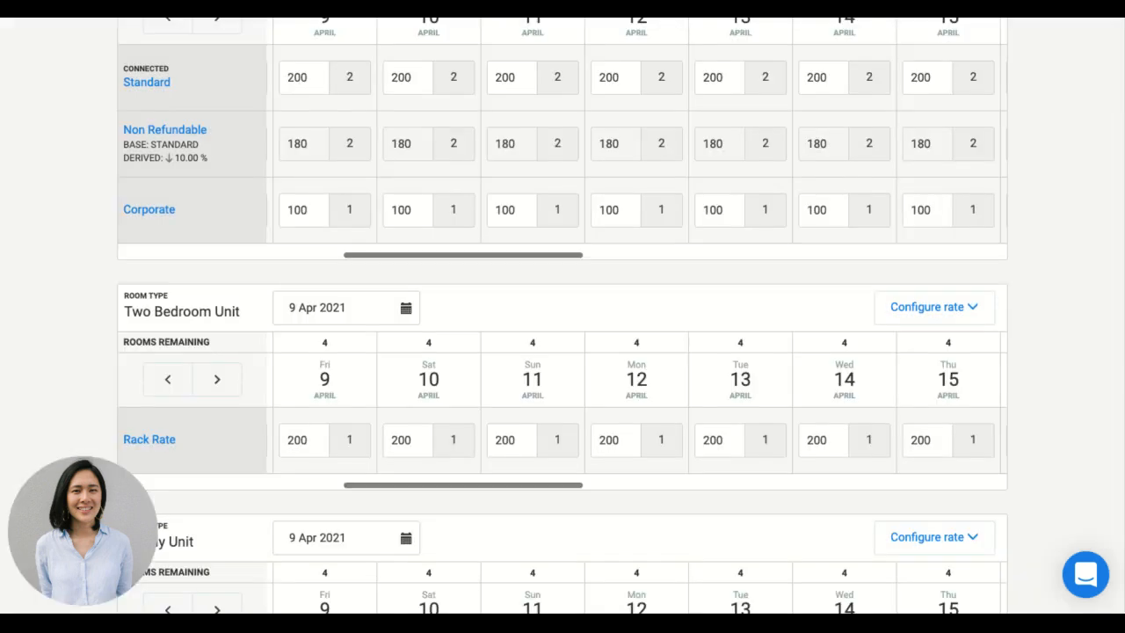
Begin a rate amount edit for the Two Bedroom Unit's rack rate with the date range 1 May 2021 to 31 Jul 2021.
scroll(562, 316, down, 1)
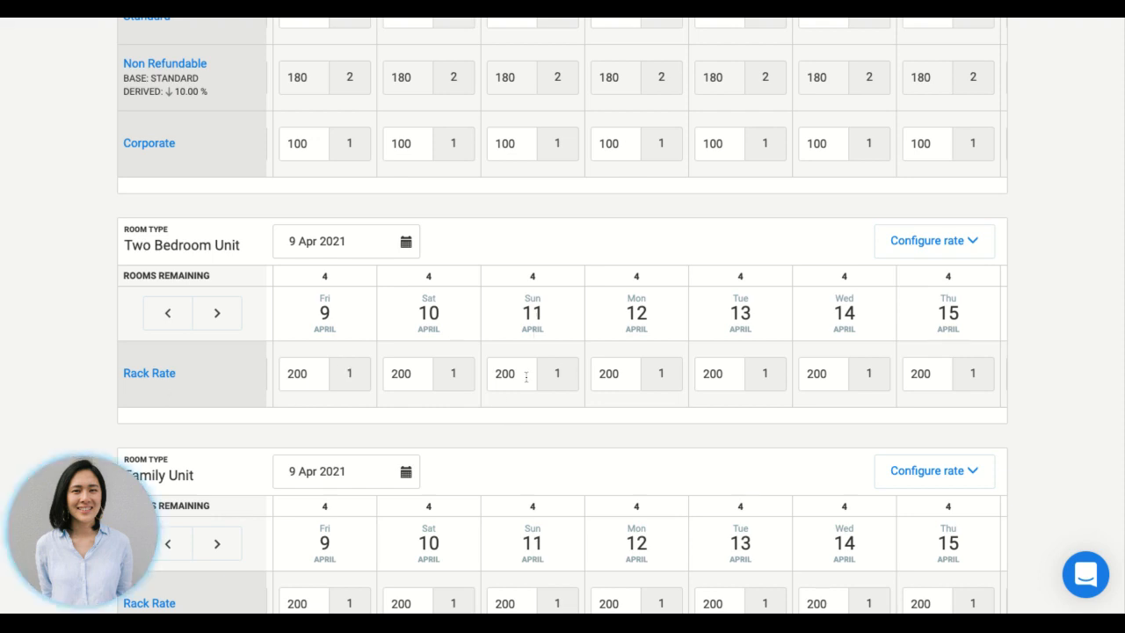
click(160, 376)
click(630, 200)
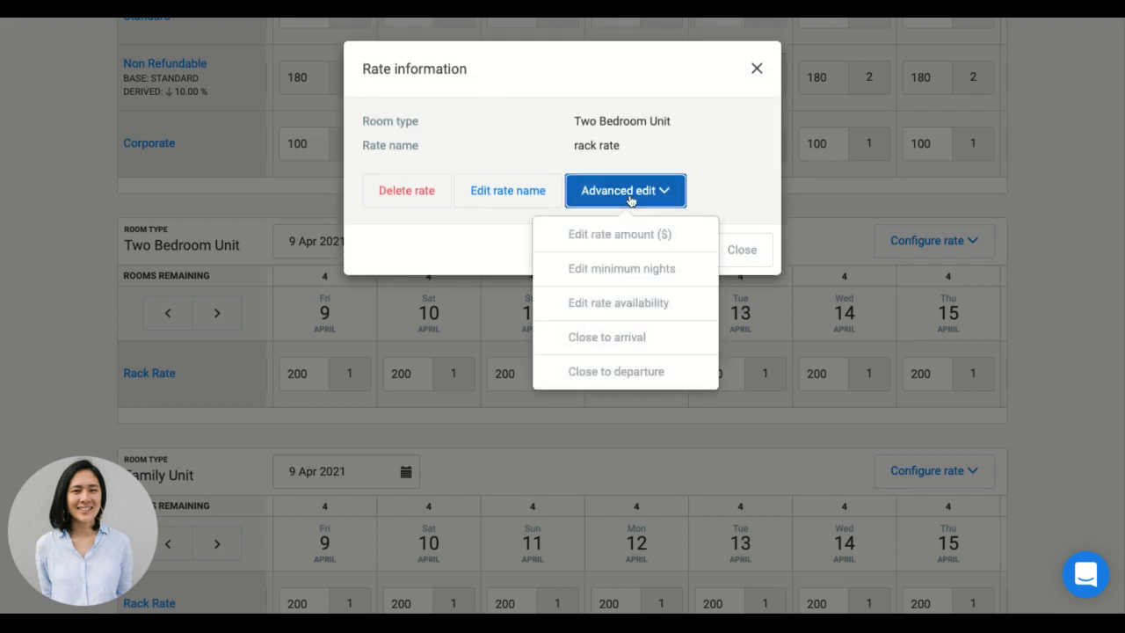
click(629, 235)
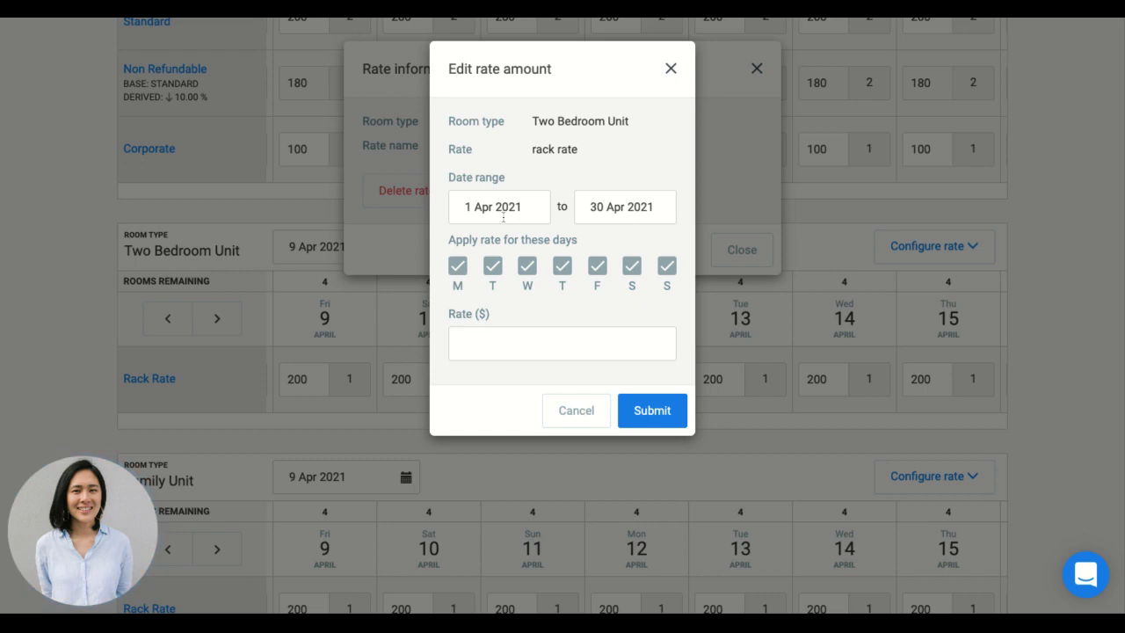
click(624, 208)
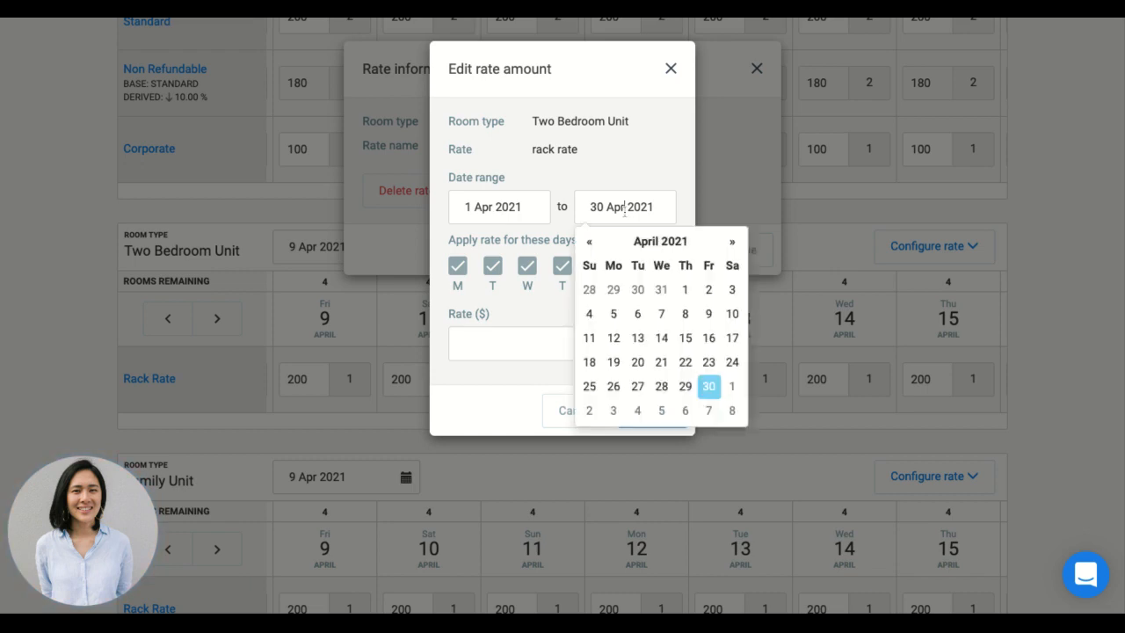
click(731, 244)
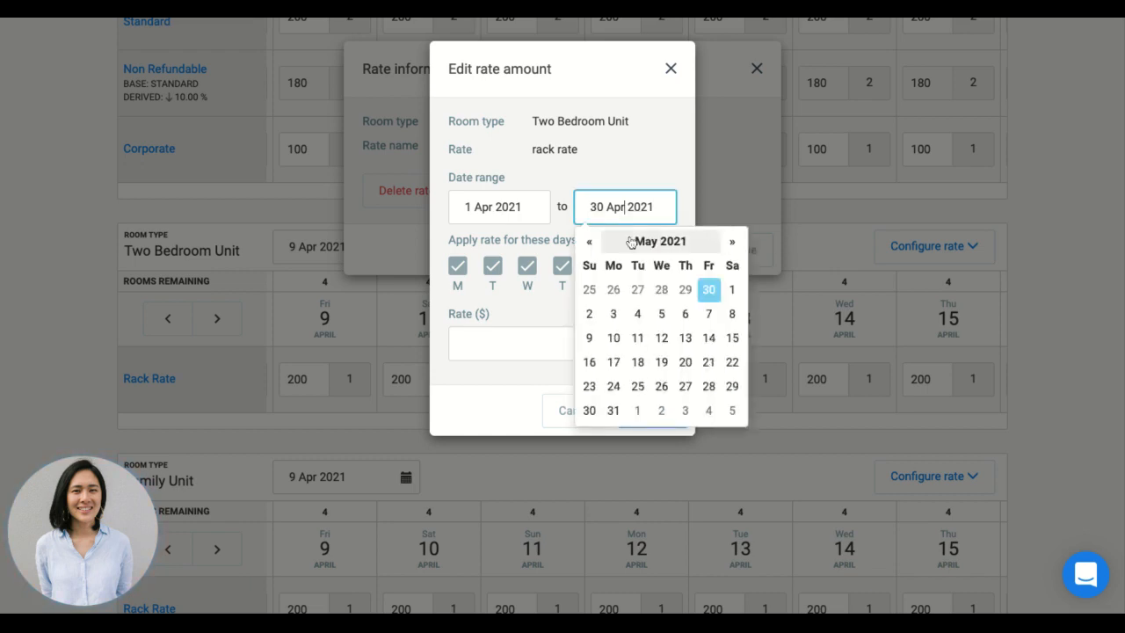
click(528, 211)
click(606, 243)
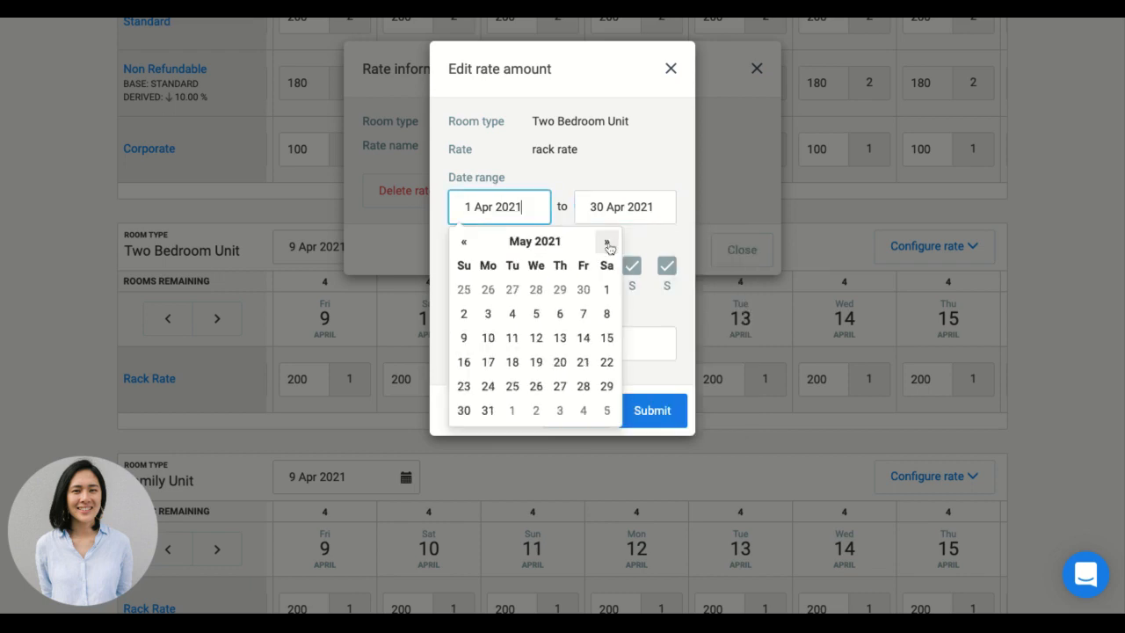
click(607, 290)
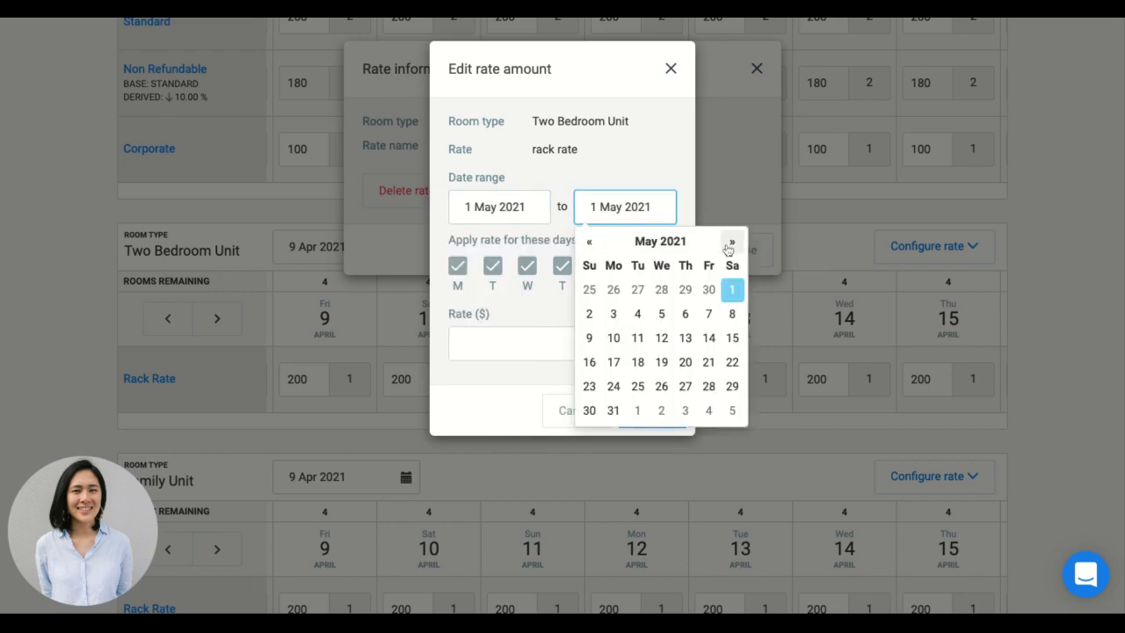
click(731, 243)
click(731, 242)
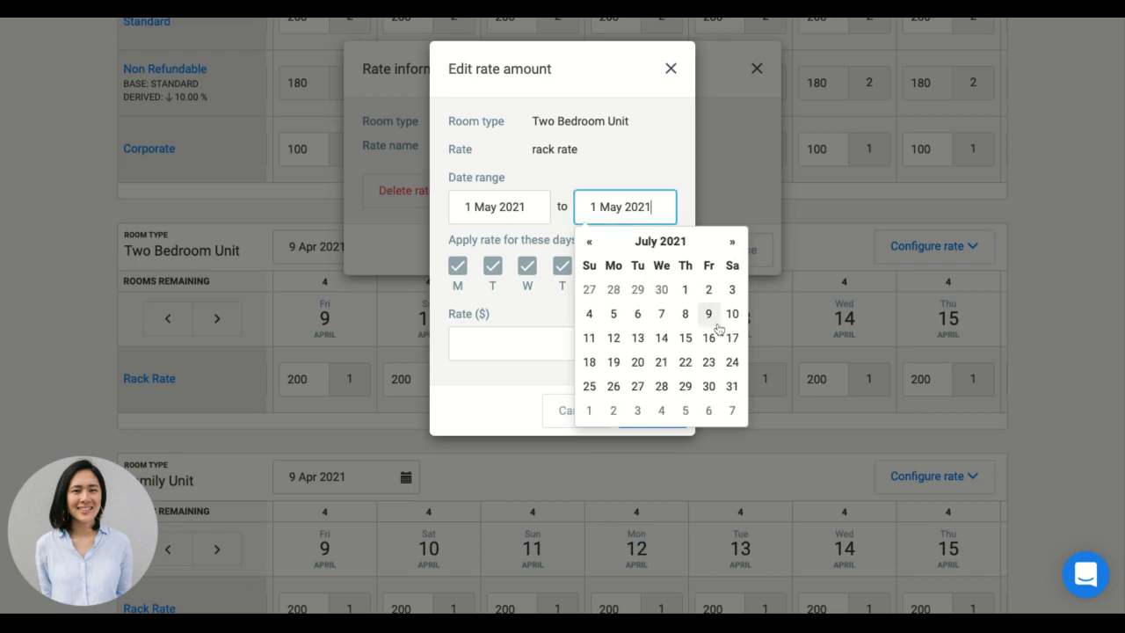
click(731, 387)
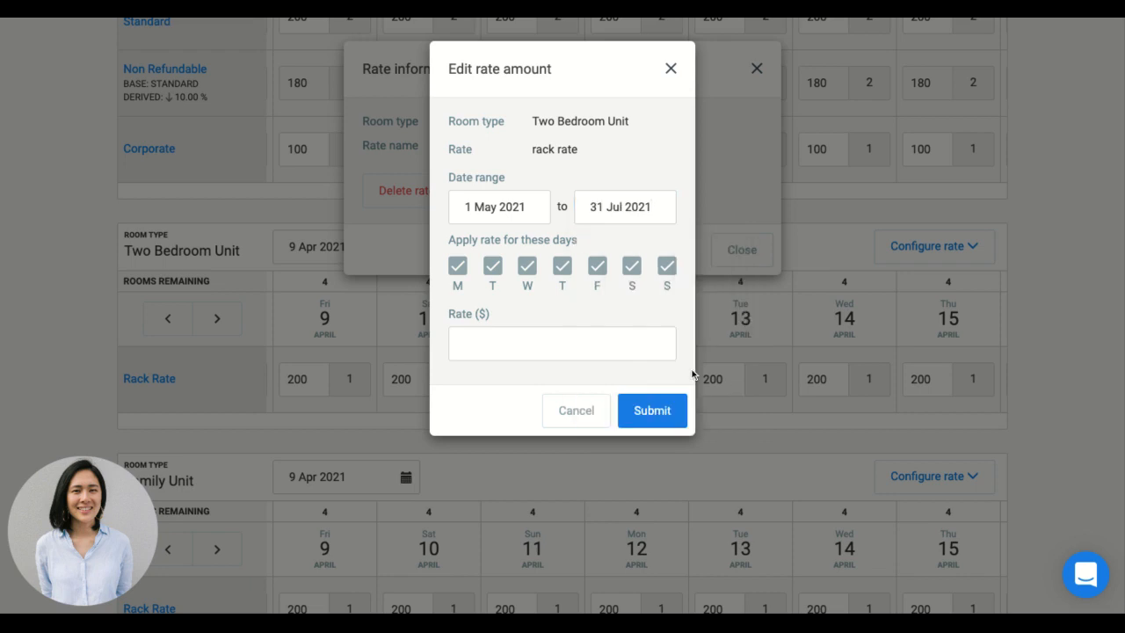
click(456, 273)
click(493, 269)
click(497, 272)
click(460, 268)
Set the rate amount to $100 for the chosen date range, submit it and close the rate information.
click(532, 341)
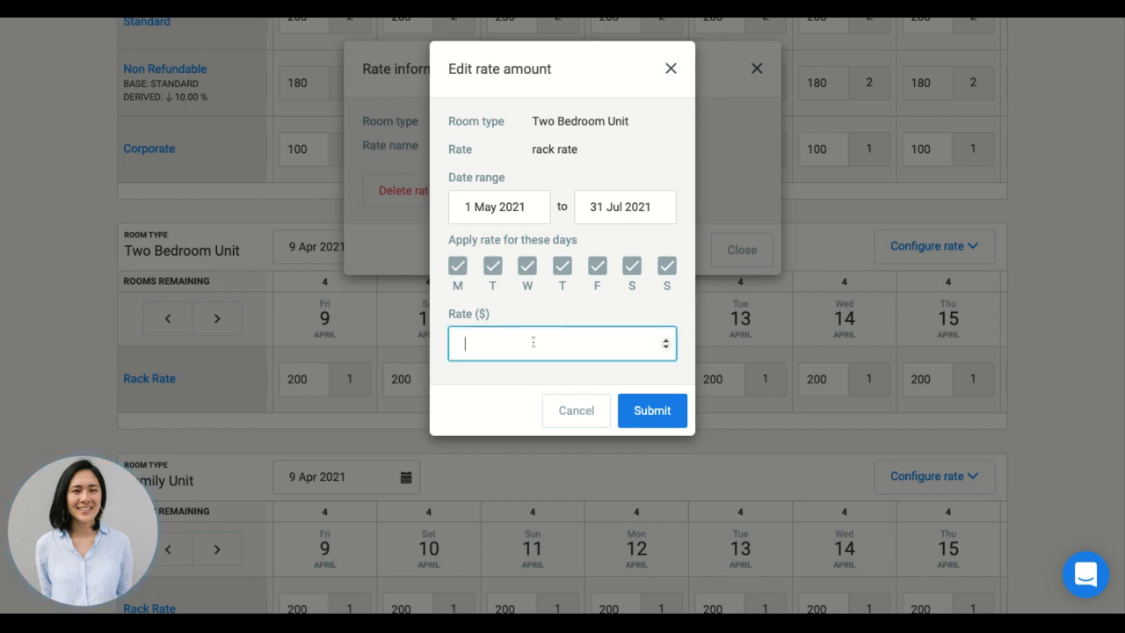
text(100)
click(649, 408)
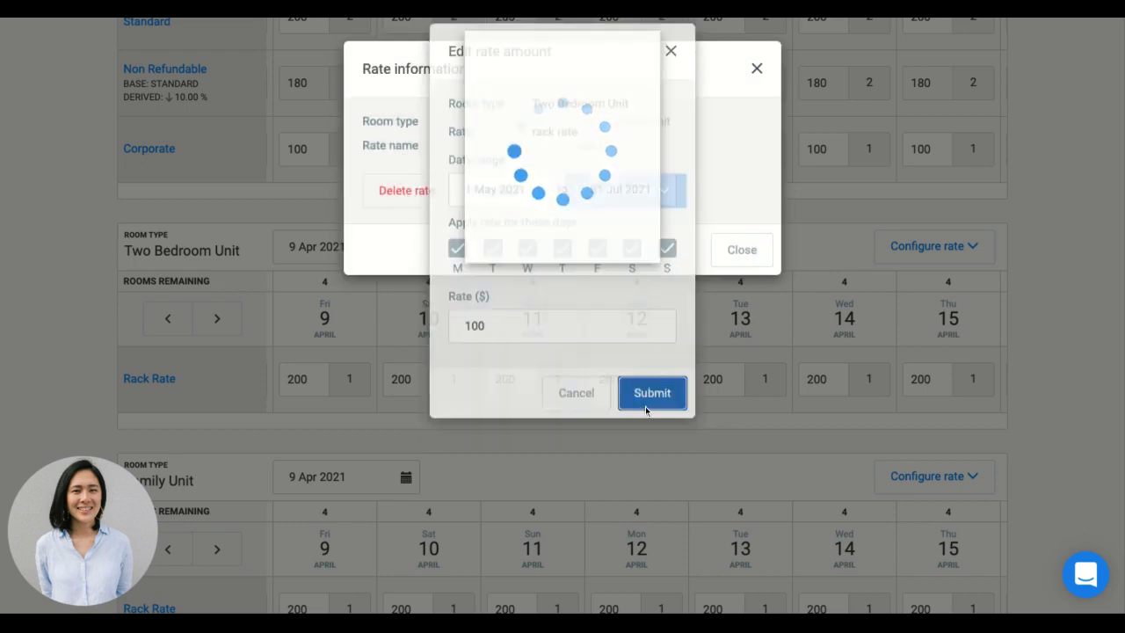
click(742, 249)
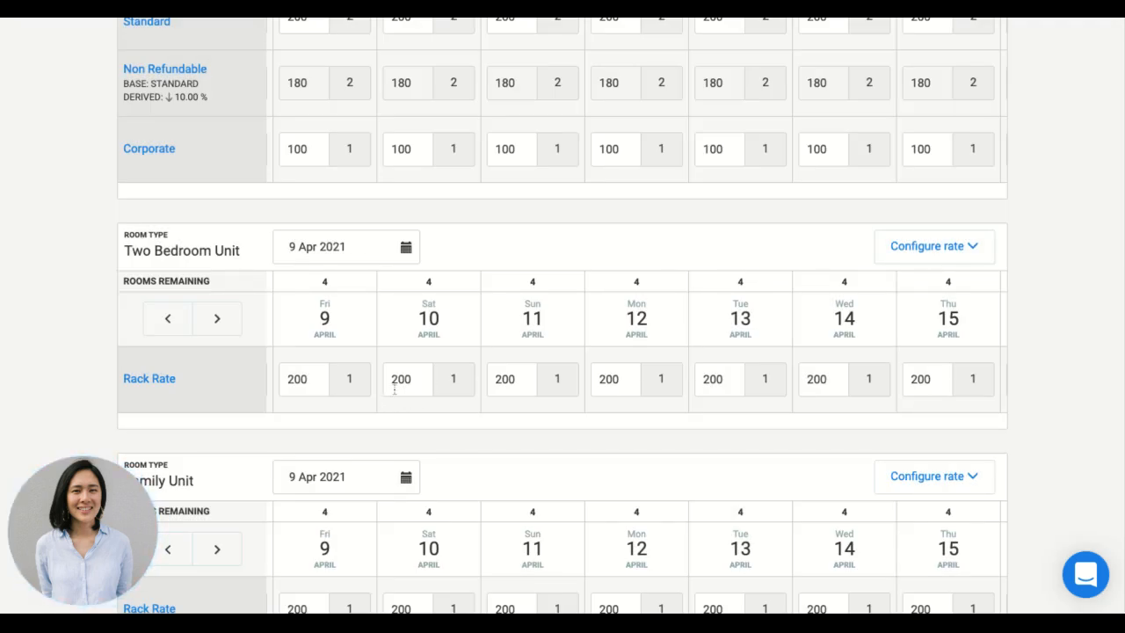
Check the Two Bedroom Unit's rack rate across the mid-April dates and view its rate information.
scroll(394, 391, right, 5)
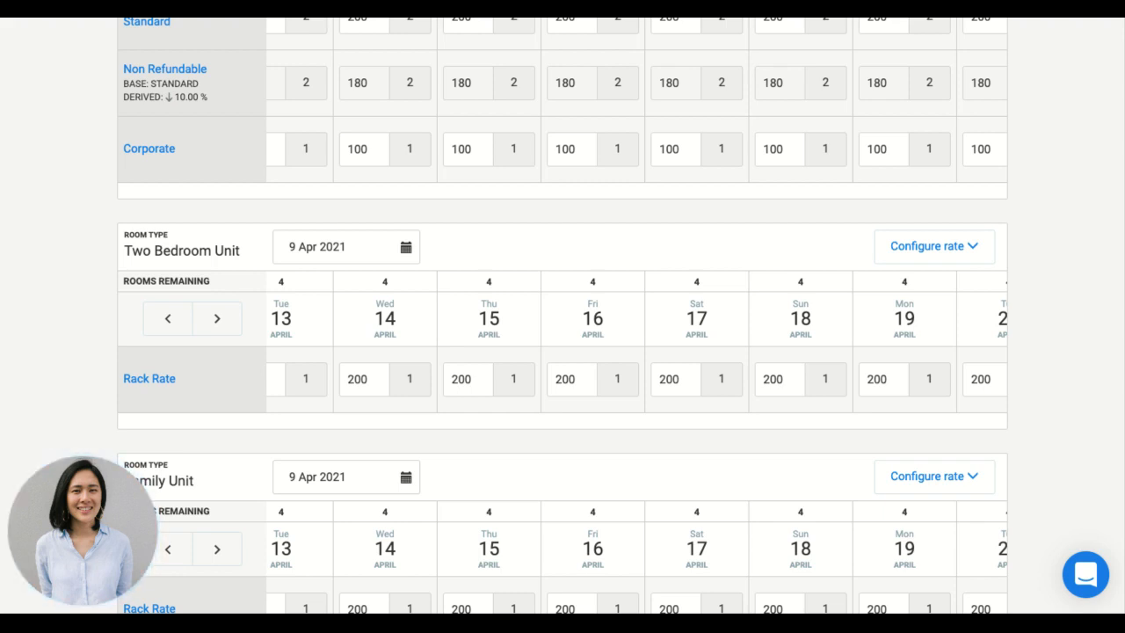
scroll(255, 368, left, 1)
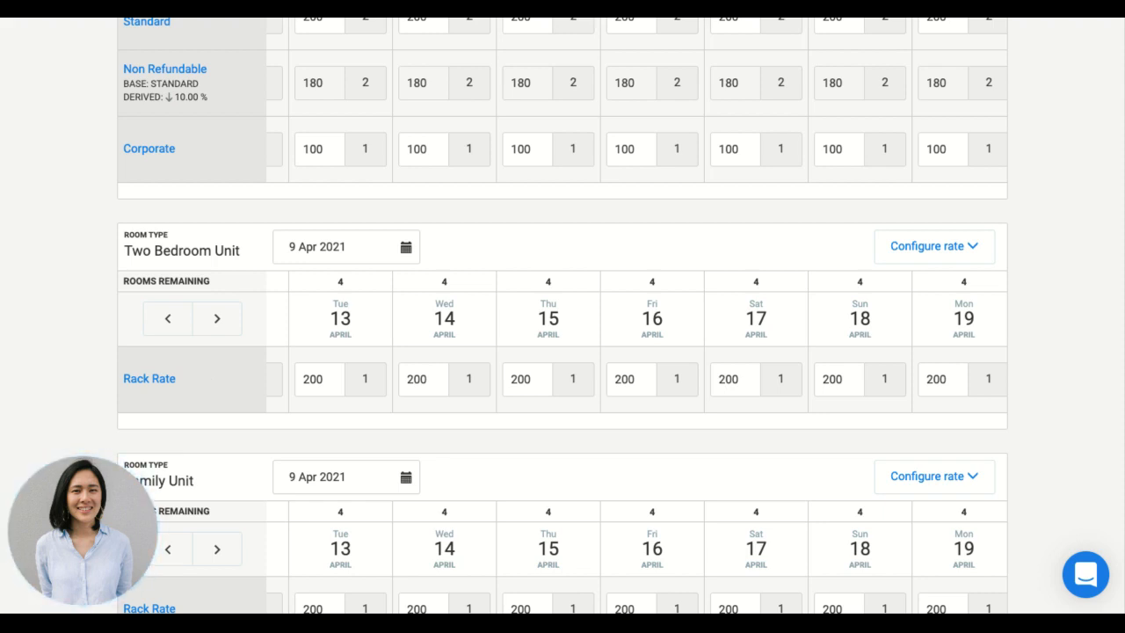
click(163, 379)
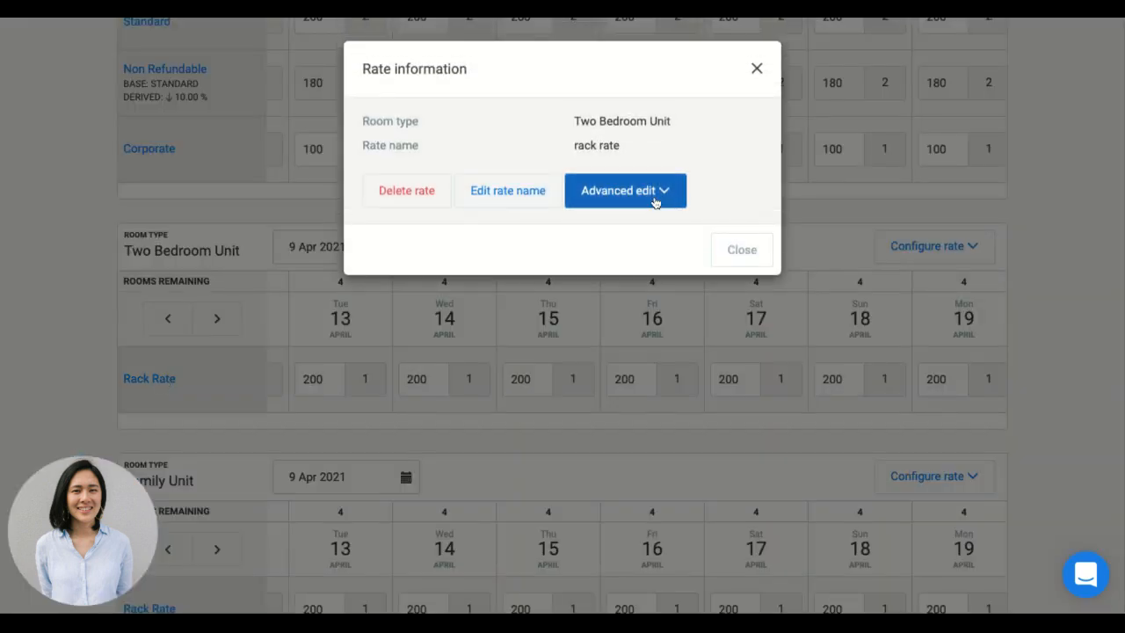
click(757, 70)
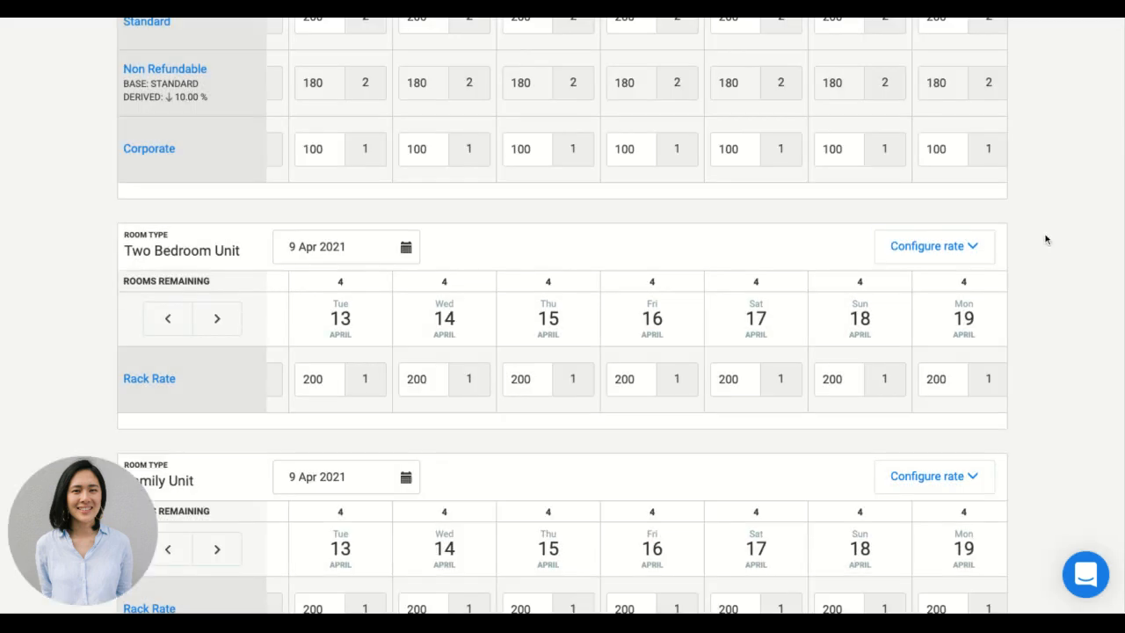
Start a derived rate named "booking.com" for the Two Bedroom Unit, derived from the rack rate.
click(964, 247)
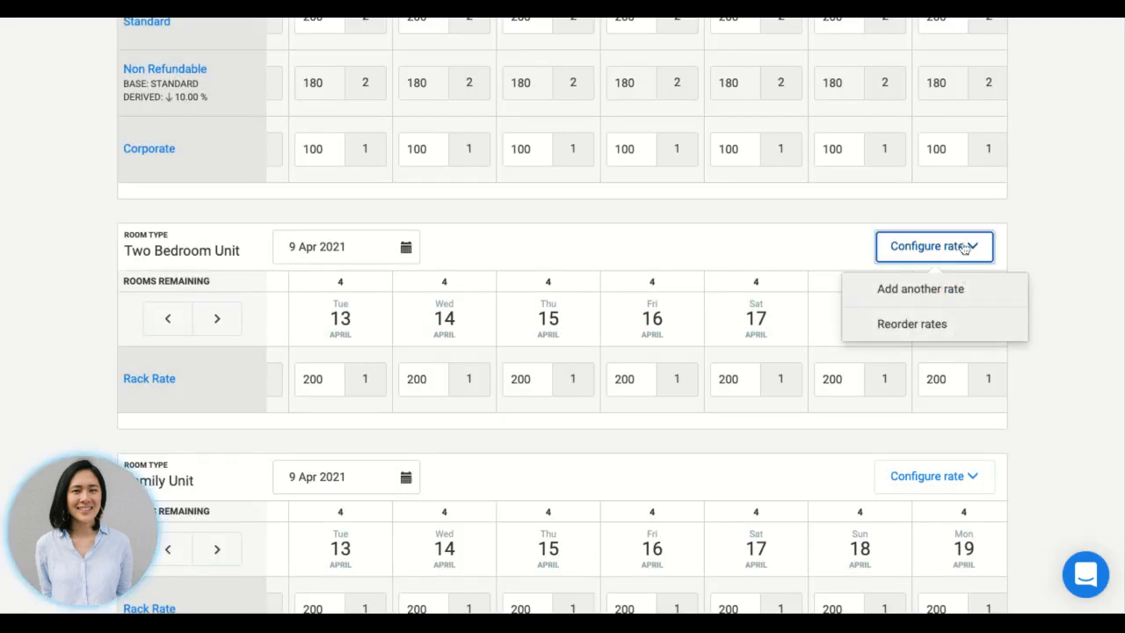
click(951, 289)
click(665, 132)
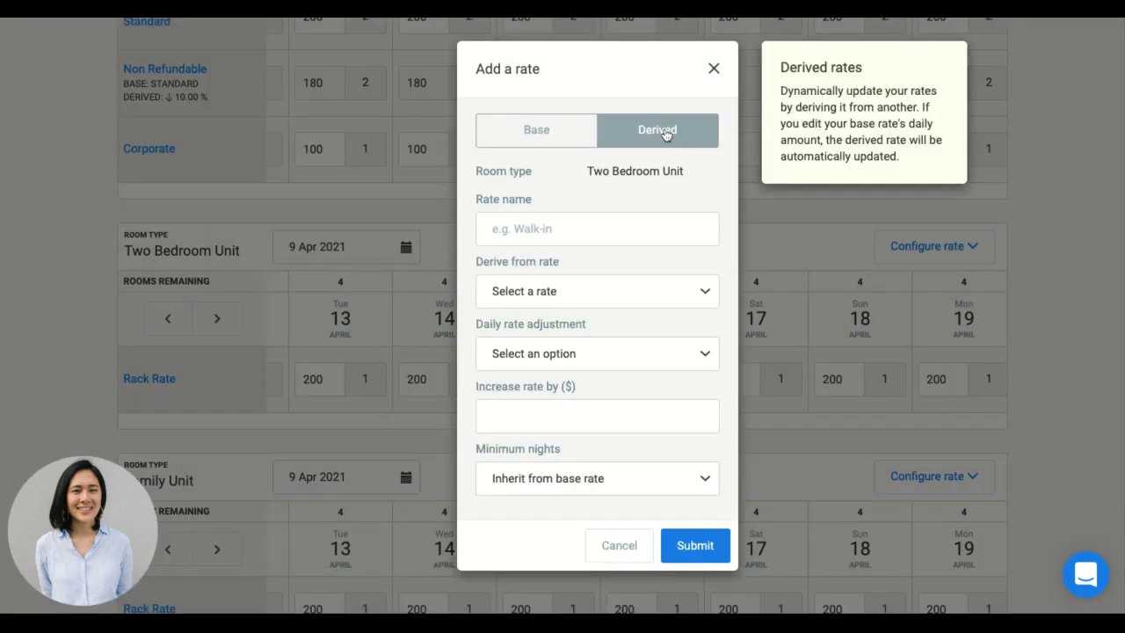
click(597, 219)
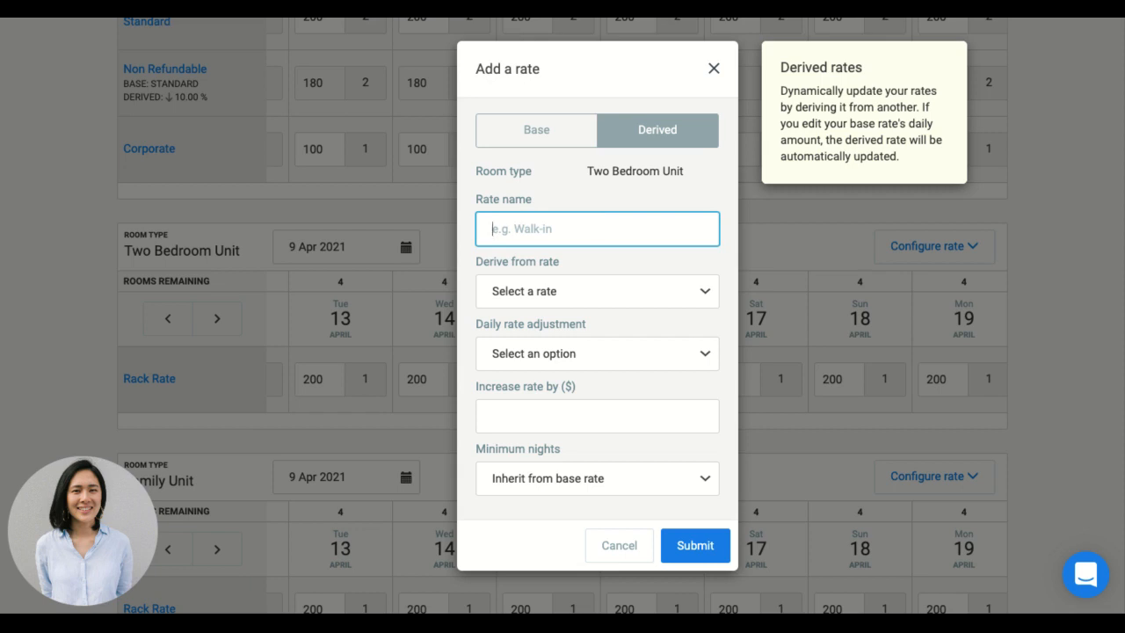
text(booking.com)
click(607, 291)
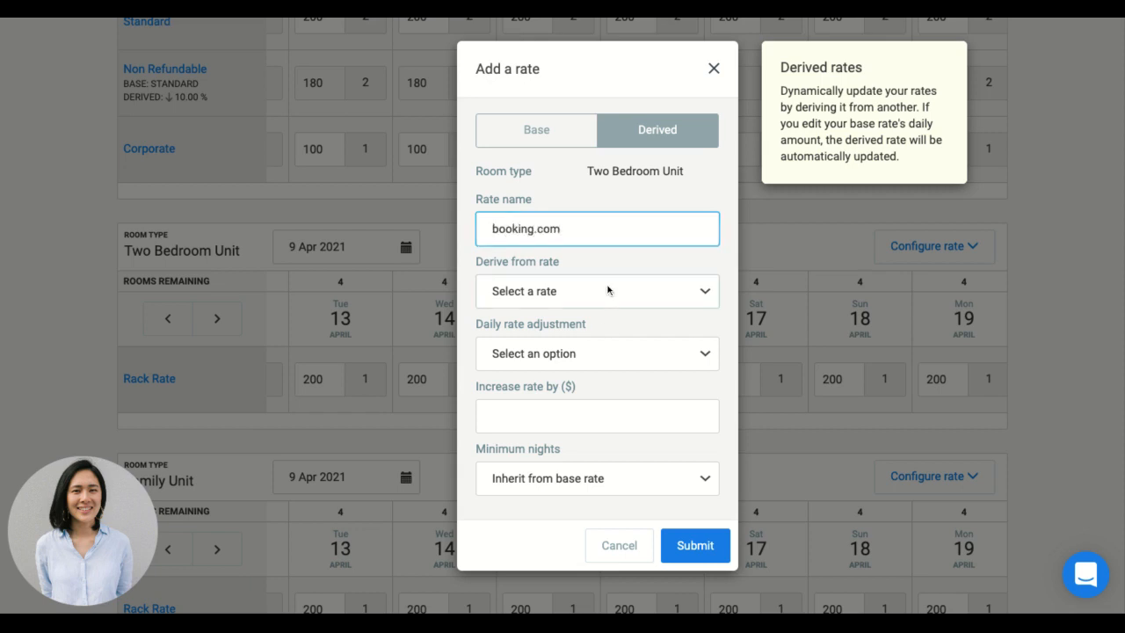
click(554, 319)
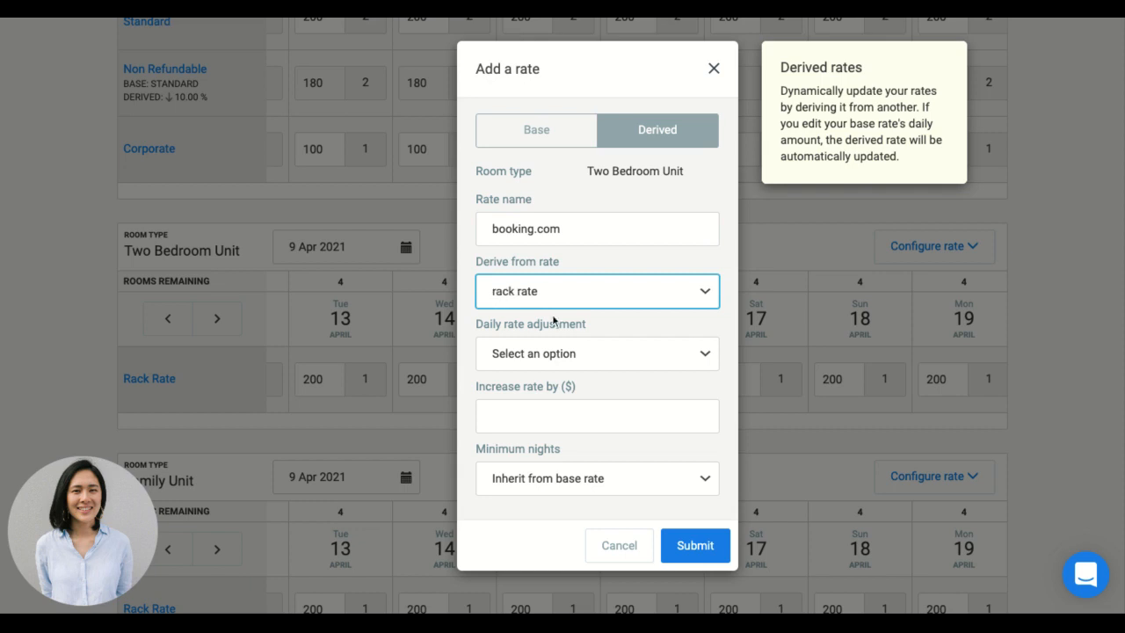
Set the daily rate adjustment to increase the amount by $250, keep minimum nights inherited from the base rate, and submit the rate.
click(597, 361)
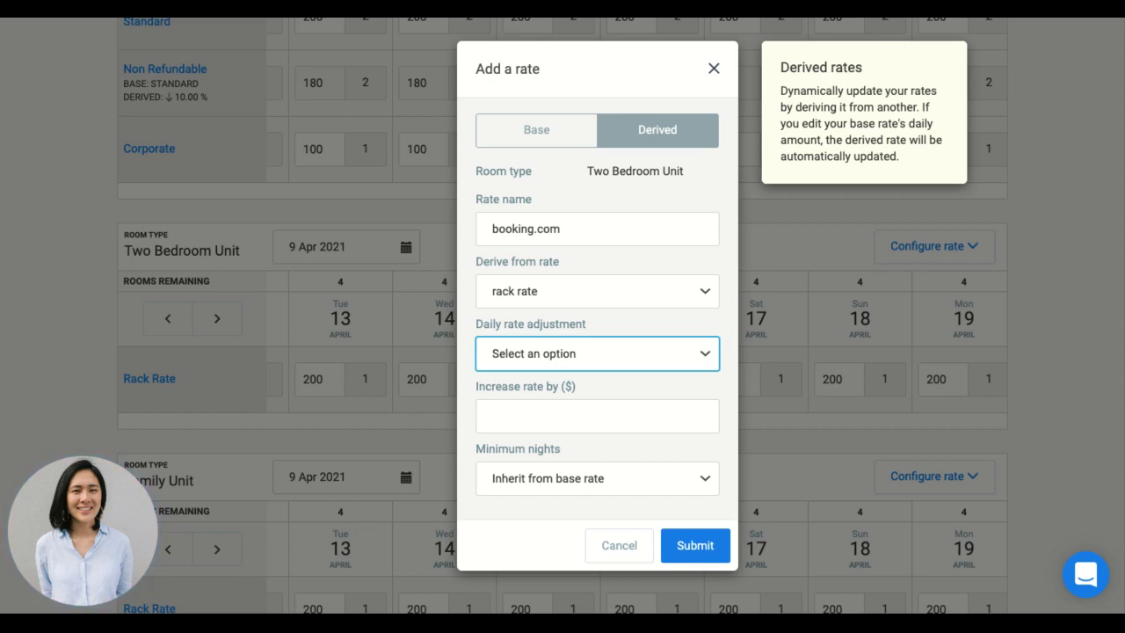
click(606, 369)
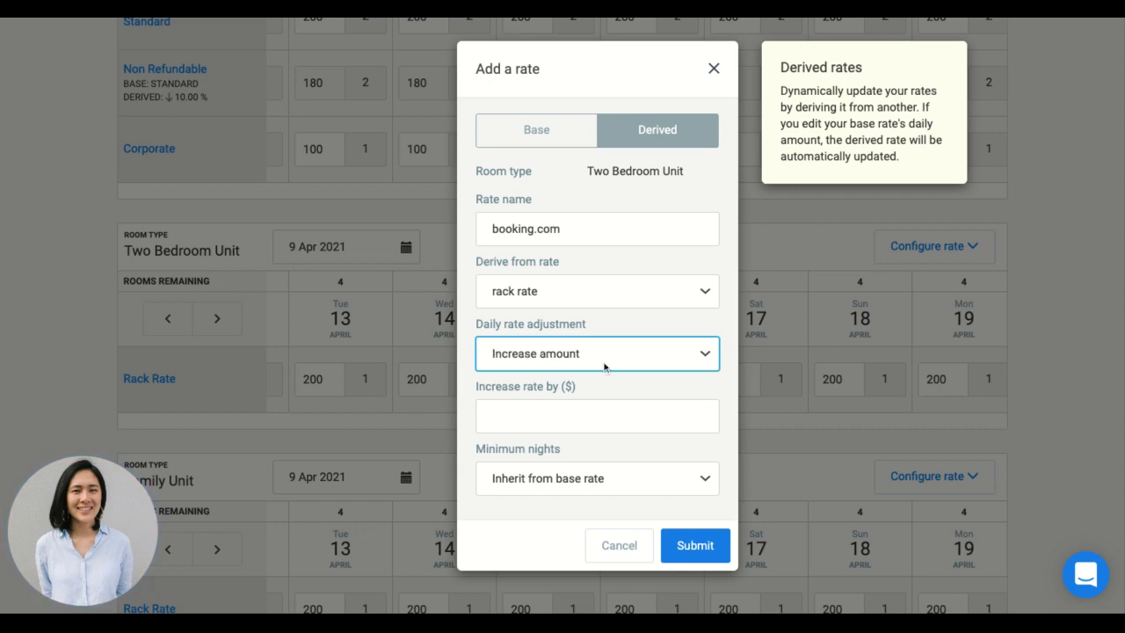
click(613, 425)
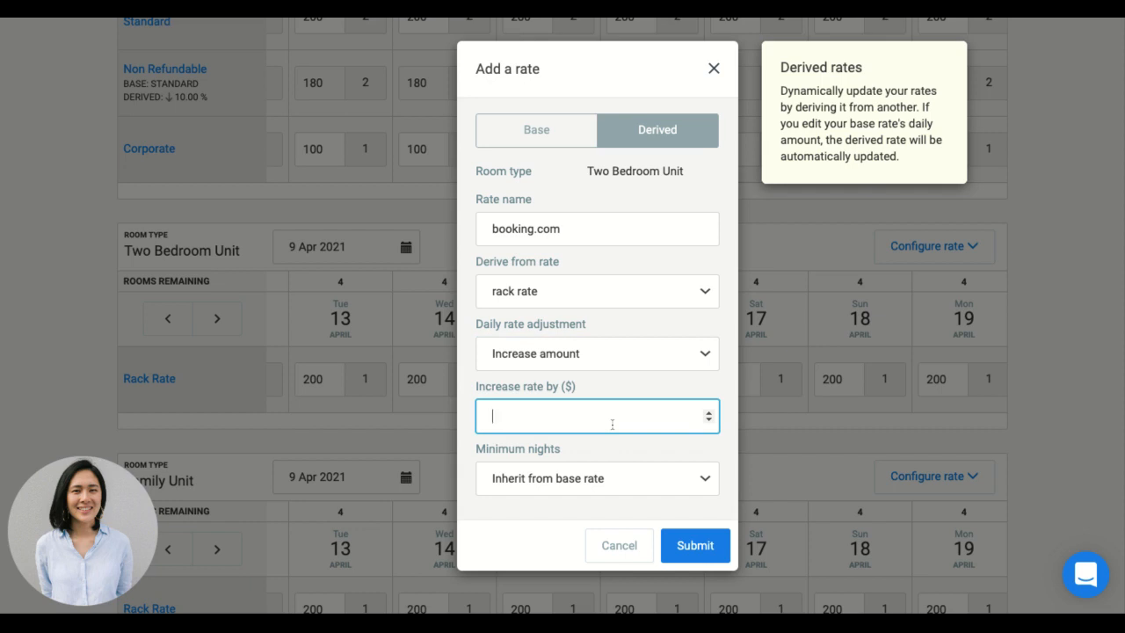
text(1)
key(BackSpace)
text(250)
click(587, 479)
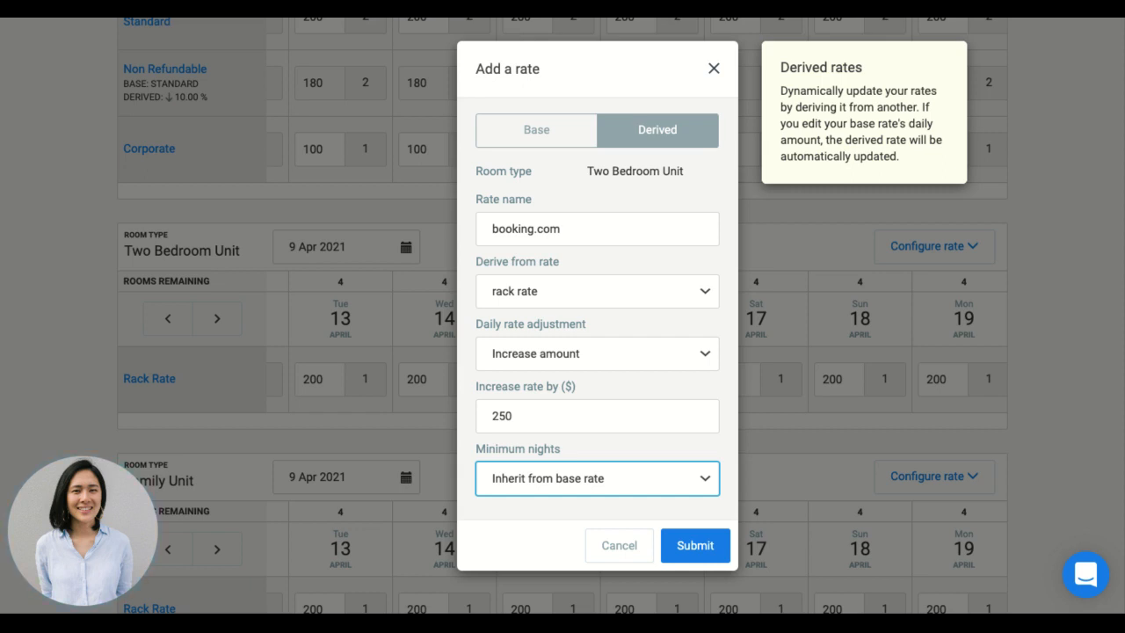
click(694, 547)
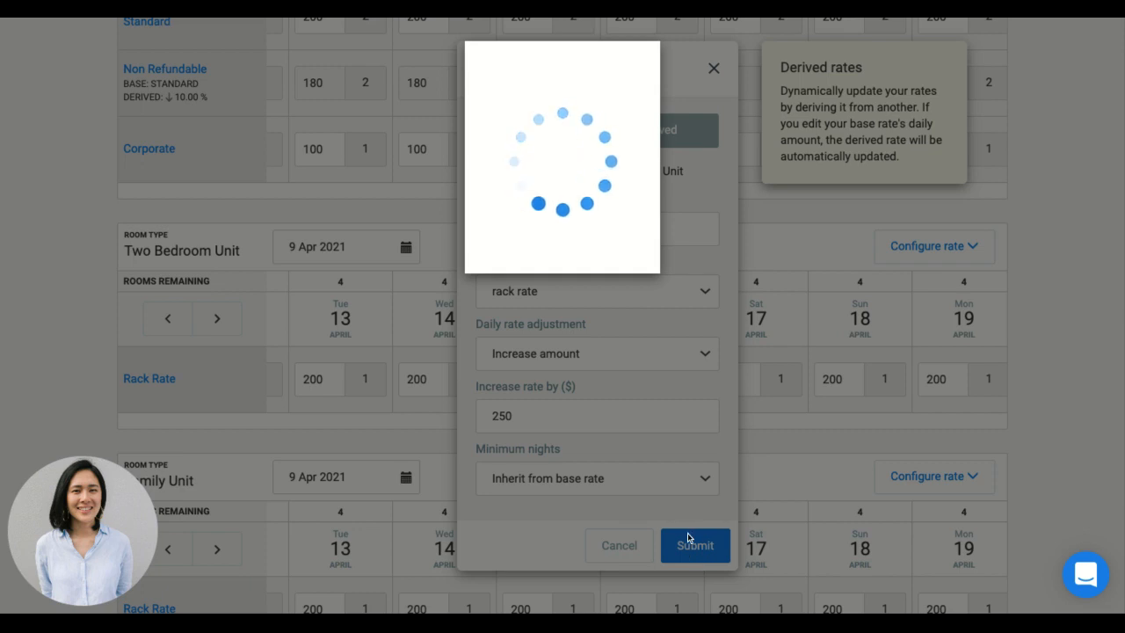
Compare the Two Bedroom Unit's Booking.Com rate with its rack rate, and review the rates of the other room types.
scroll(470, 377, down, 1)
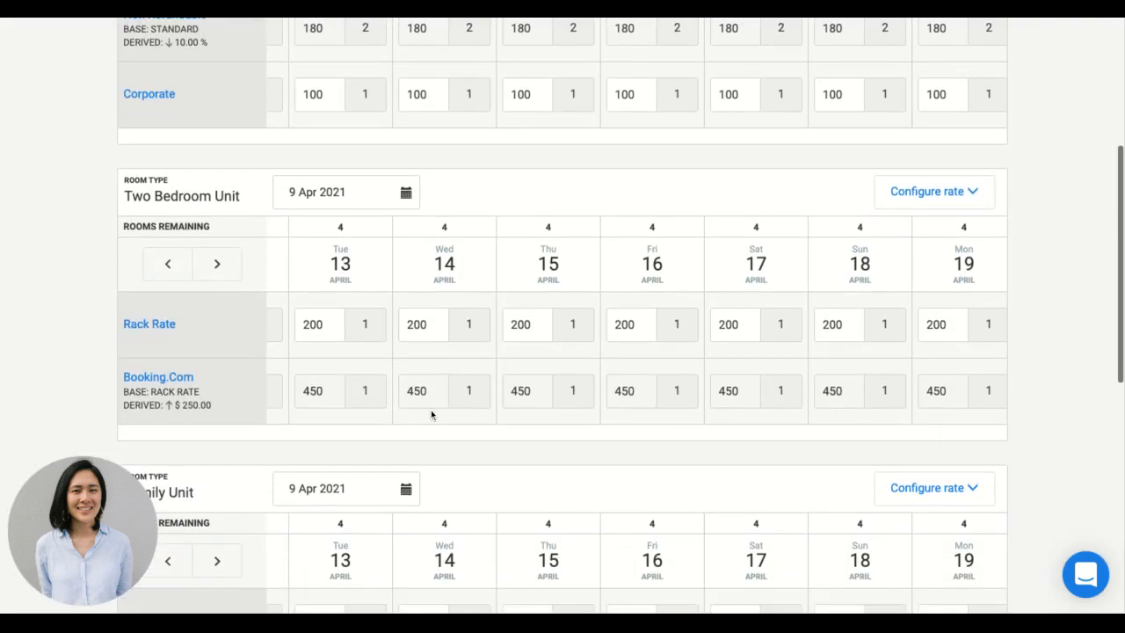
scroll(490, 396, right, 1)
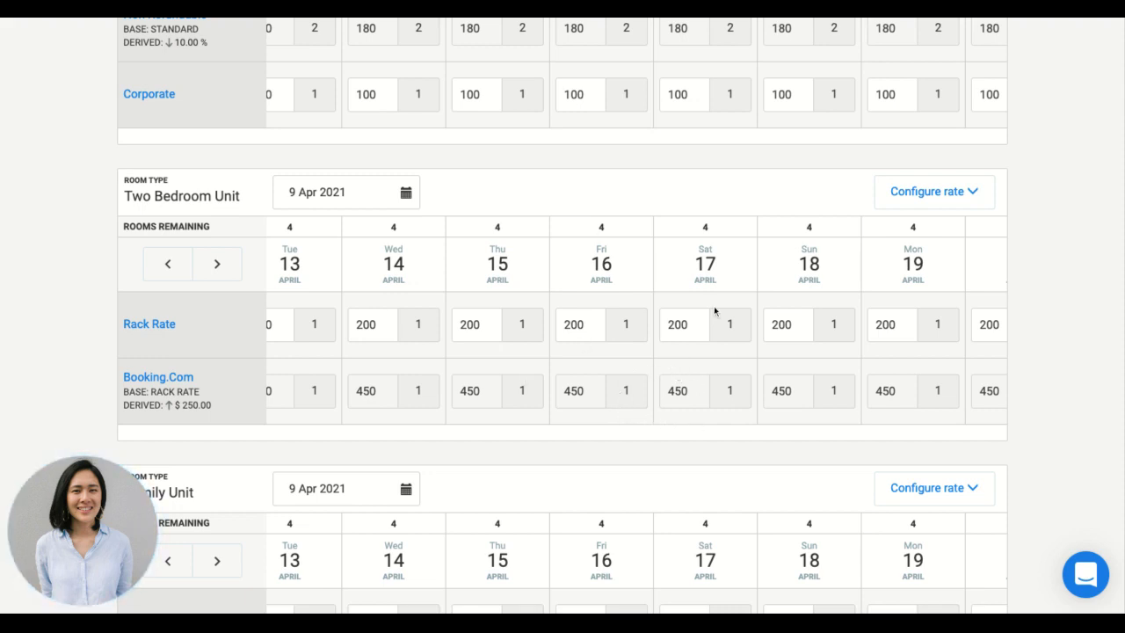
scroll(648, 350, up, 1)
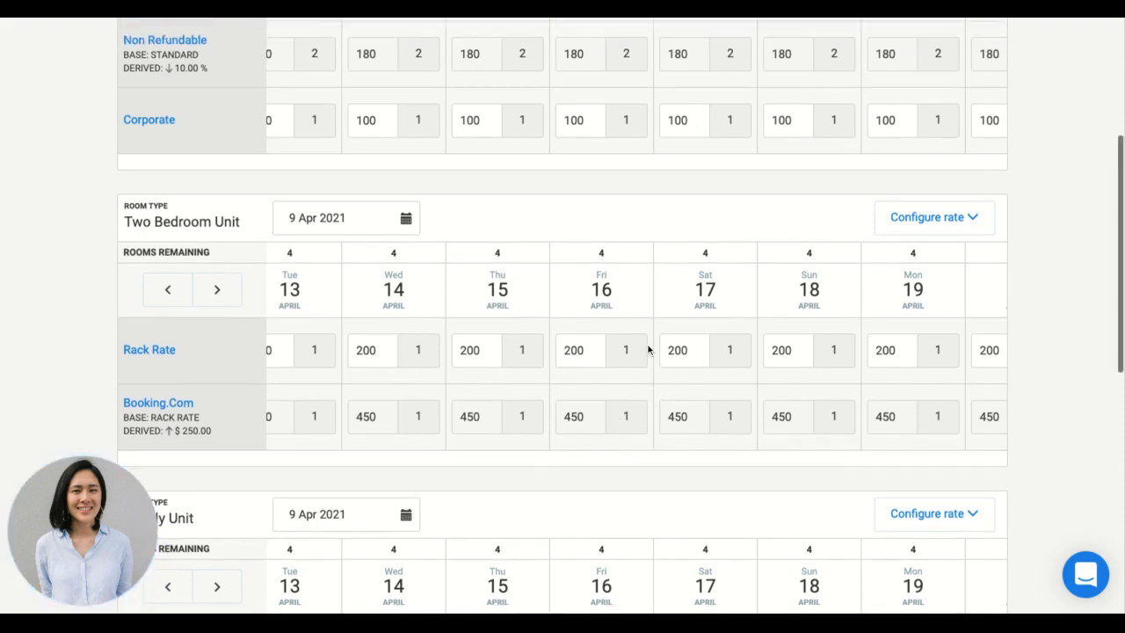
scroll(648, 350, up, 3)
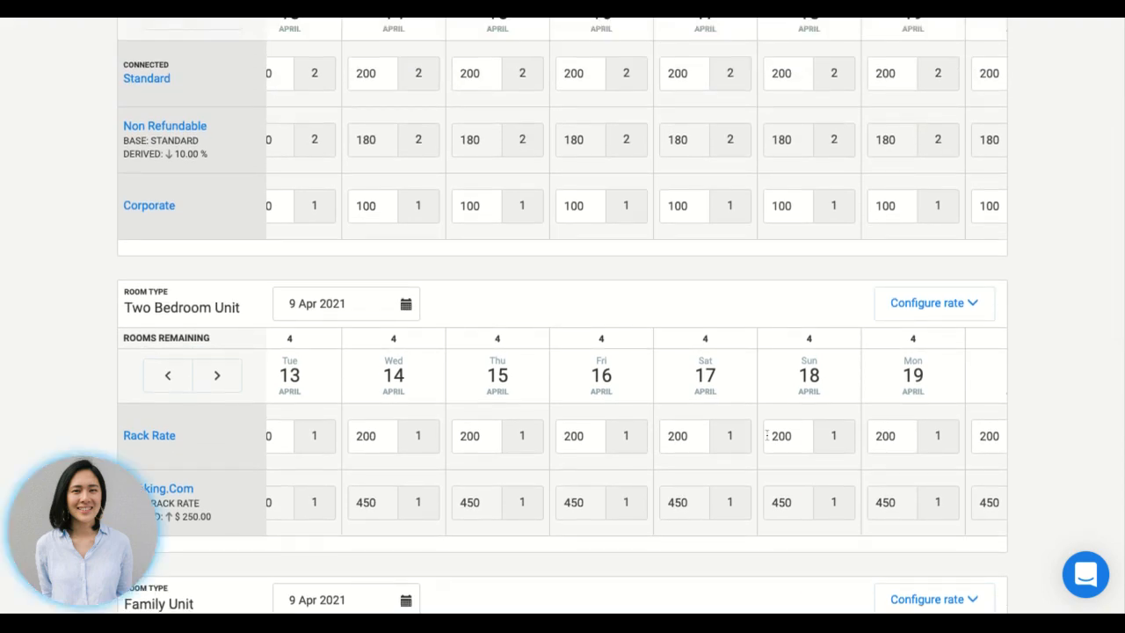
scroll(760, 433, down, 5)
scroll(502, 342, left, 1)
scroll(741, 375, down, 4)
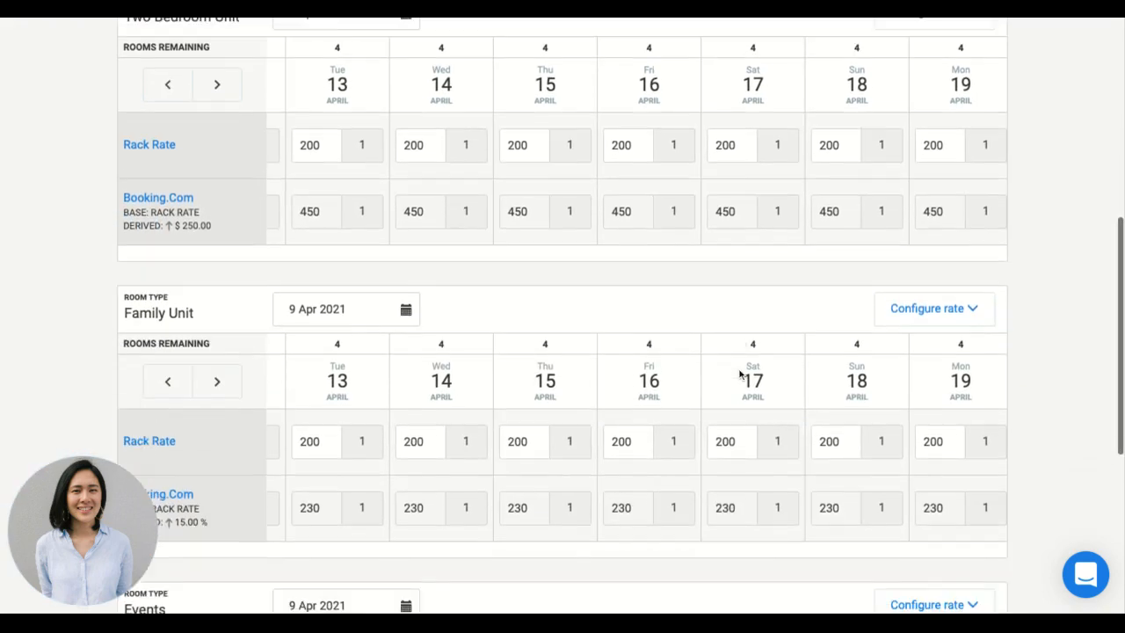
scroll(794, 378, up, 12)
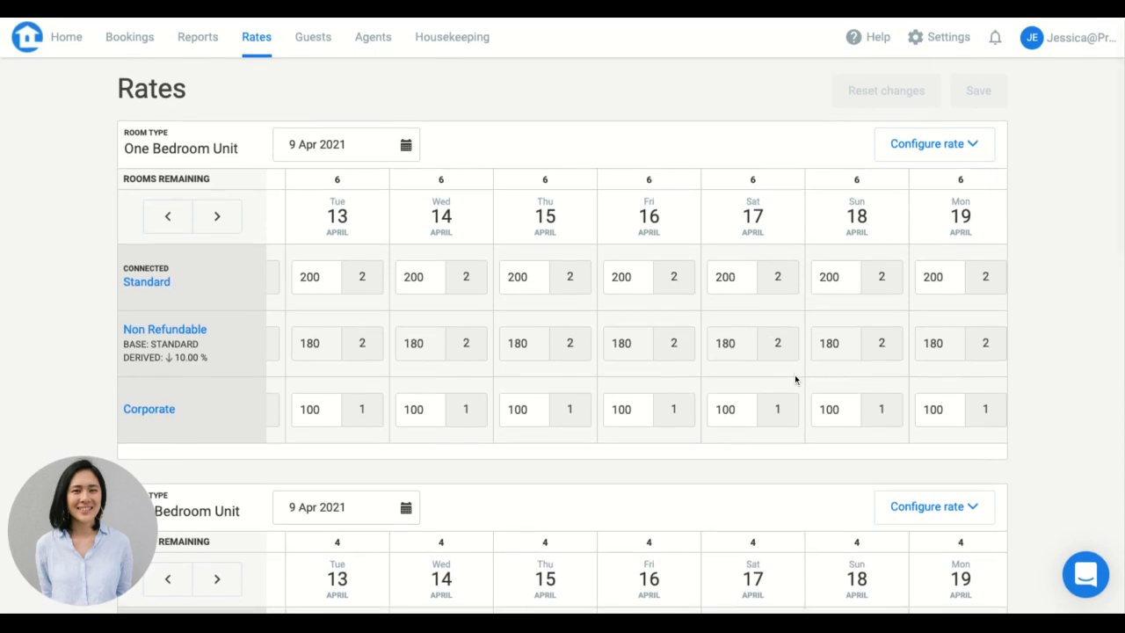